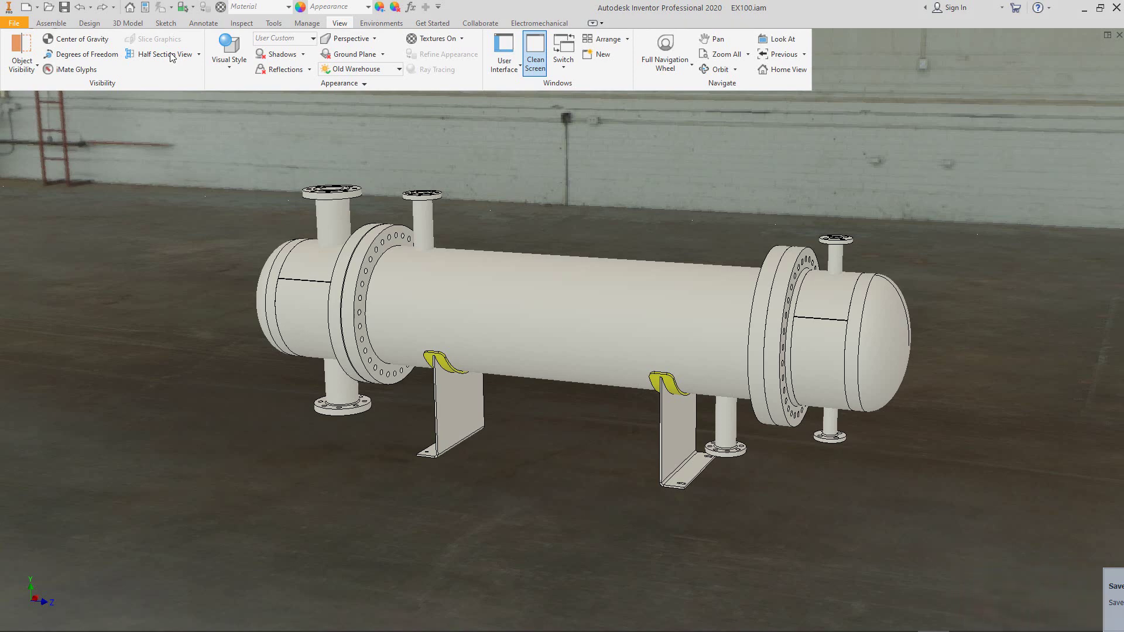
- Cut the heat exchanger with a half-section view offset to -124 mm
{"action": "left_click", "coordinate": [171, 57]}
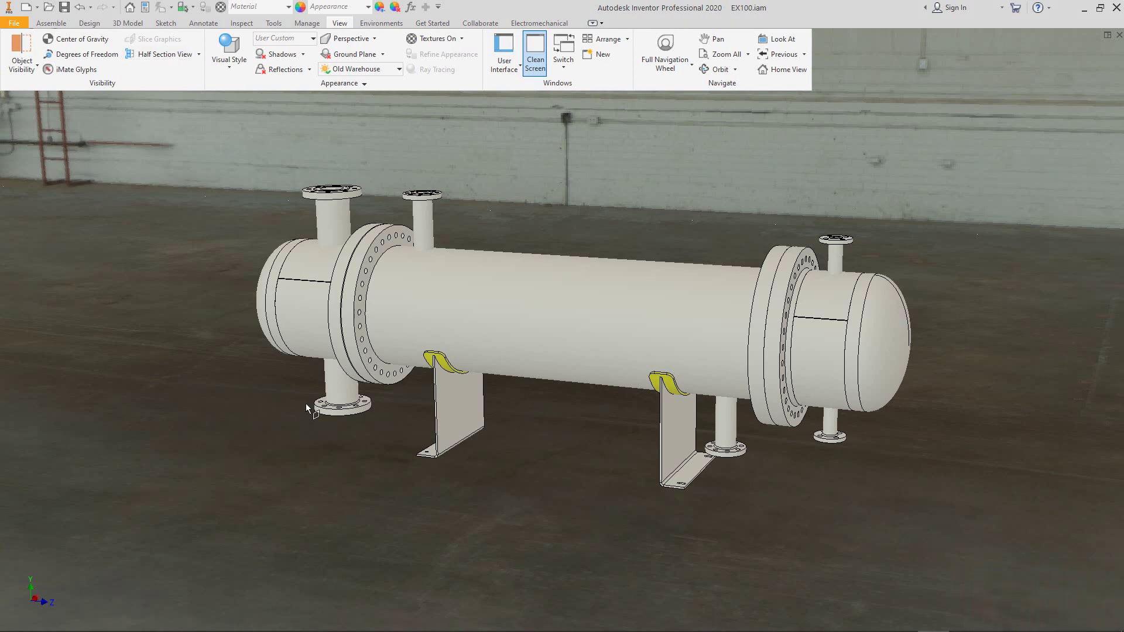
{"action": "left_click", "coordinate": [434, 458]}
{"action": "left_click_drag", "start_coordinate": [455, 456], "coordinate": [452, 458]}
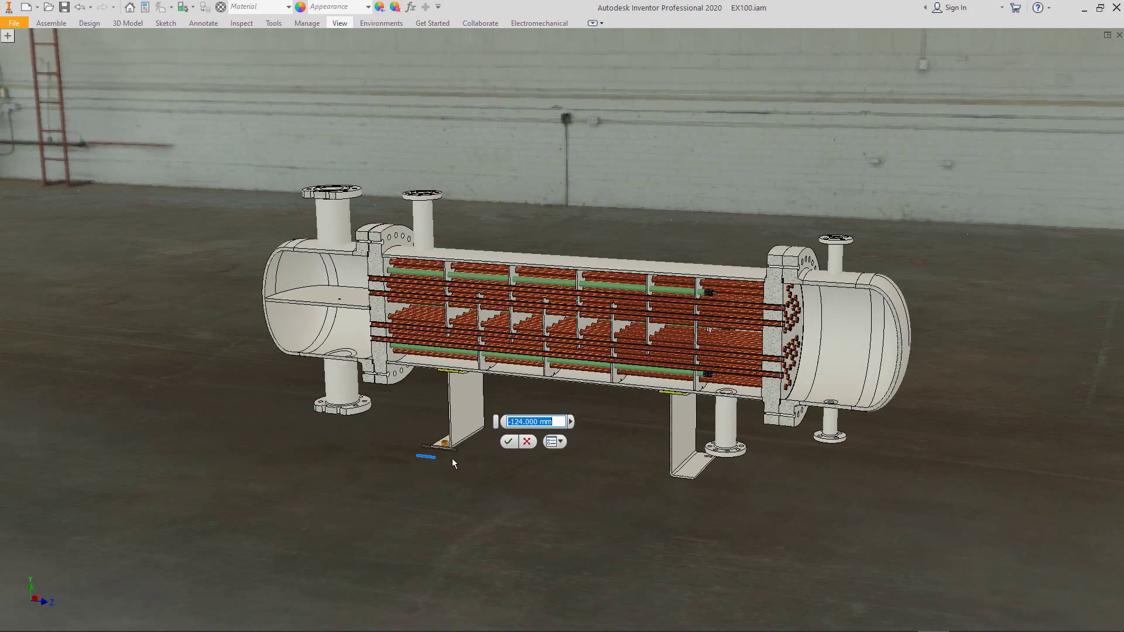
{"action": "scroll", "coordinate": [561, 342], "scroll_direction": "down", "scroll_amount": 5}
{"action": "scroll", "coordinate": [586, 348], "scroll_direction": "up", "scroll_amount": 2}
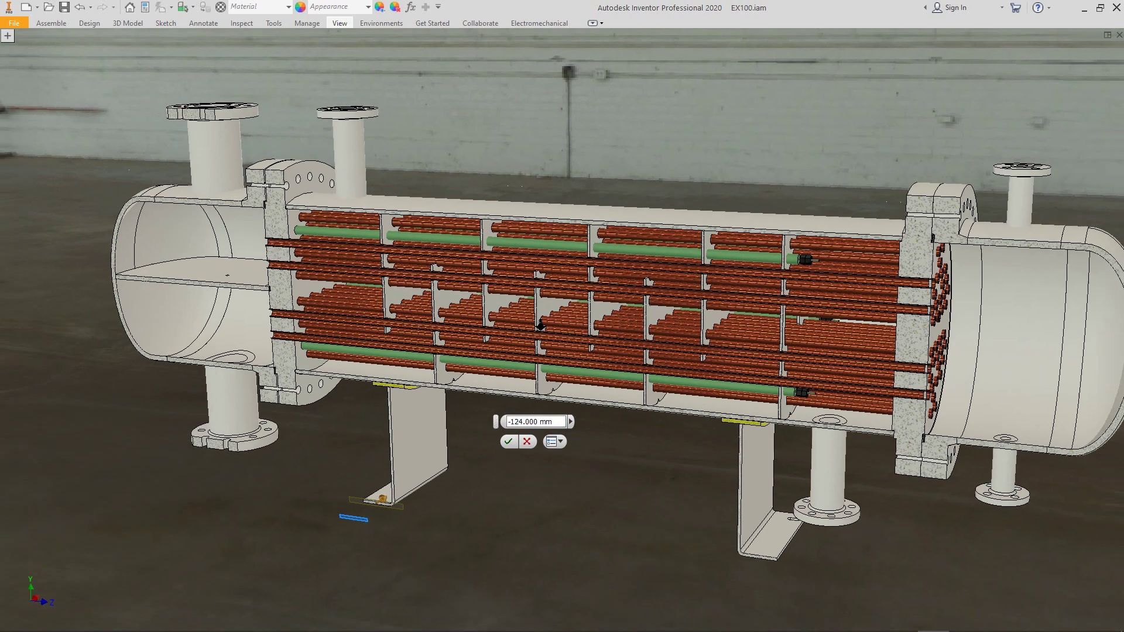
{"action": "left_click", "coordinate": [508, 441]}
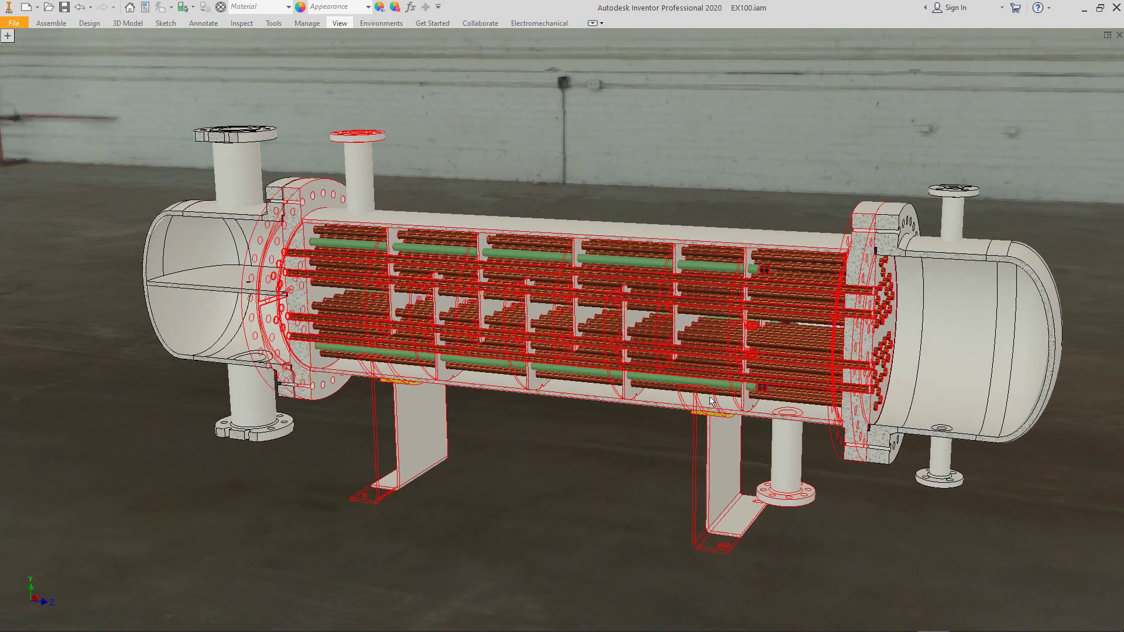
- Rotate the sectioned model with Constrained Orbit to show the tube bundle and baffles
{"action": "left_click", "coordinate": [1113, 215]}
{"action": "left_click", "coordinate": [1060, 239]}
{"action": "mouse_move", "coordinate": [902, 329]}
{"action": "left_mouse_down"}
{"action": "mouse_move", "coordinate": [1091, 346]}
{"action": "mouse_move", "coordinate": [783, 368]}
{"action": "left_mouse_up"}
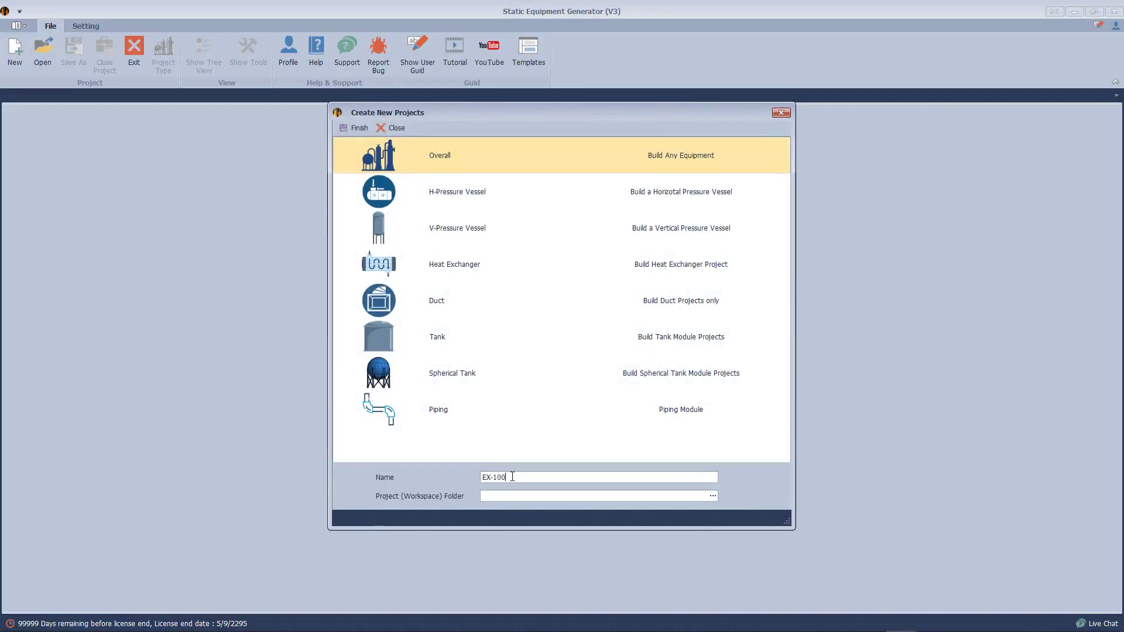
- Create heat exchanger project EX-100 in the chosen workspace folder
{"action": "left_click", "coordinate": [712, 496]}
{"action": "left_click", "coordinate": [579, 430]}
{"action": "left_click", "coordinate": [454, 264]}
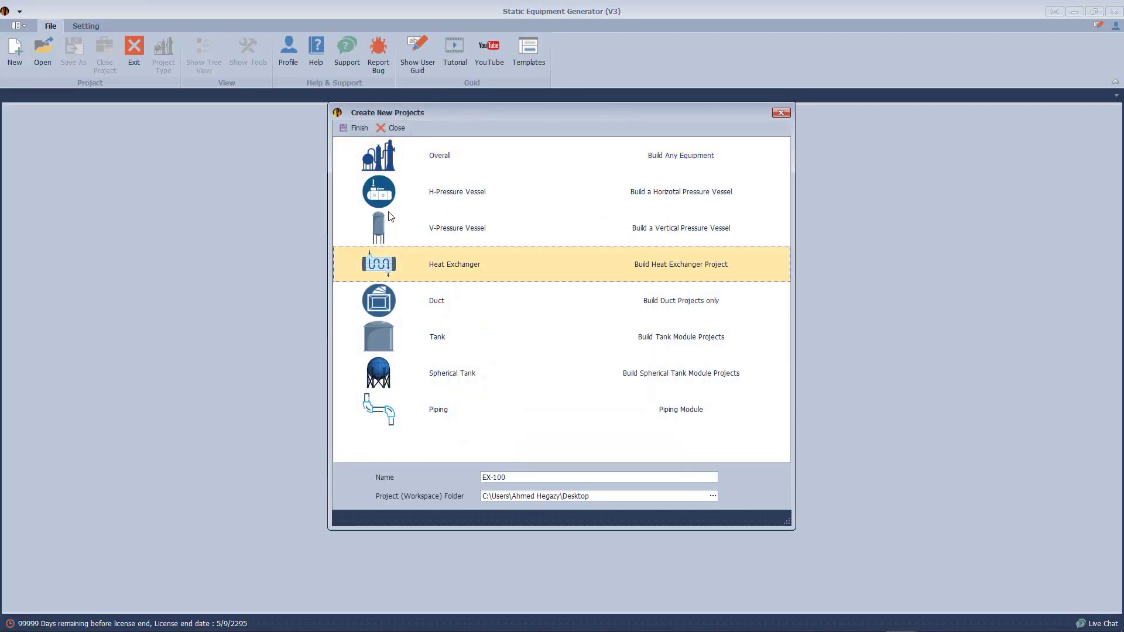
{"action": "left_click", "coordinate": [355, 128]}
- Rename the vessel node to EX100
{"action": "right_click", "coordinate": [46, 134]}
{"action": "left_click", "coordinate": [81, 154]}
{"action": "type", "text": "EX100"}
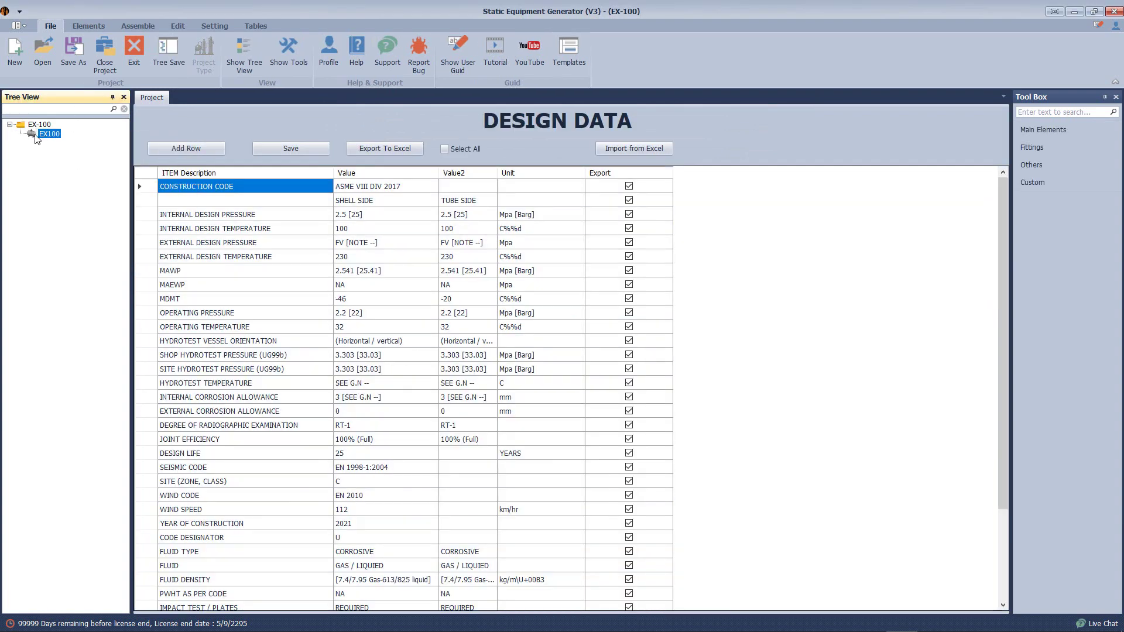
{"action": "key", "text": "Return"}
- Add a head element named 'Left Head' to EX100
{"action": "left_click", "coordinate": [89, 26]}
{"action": "left_click", "coordinate": [20, 48]}
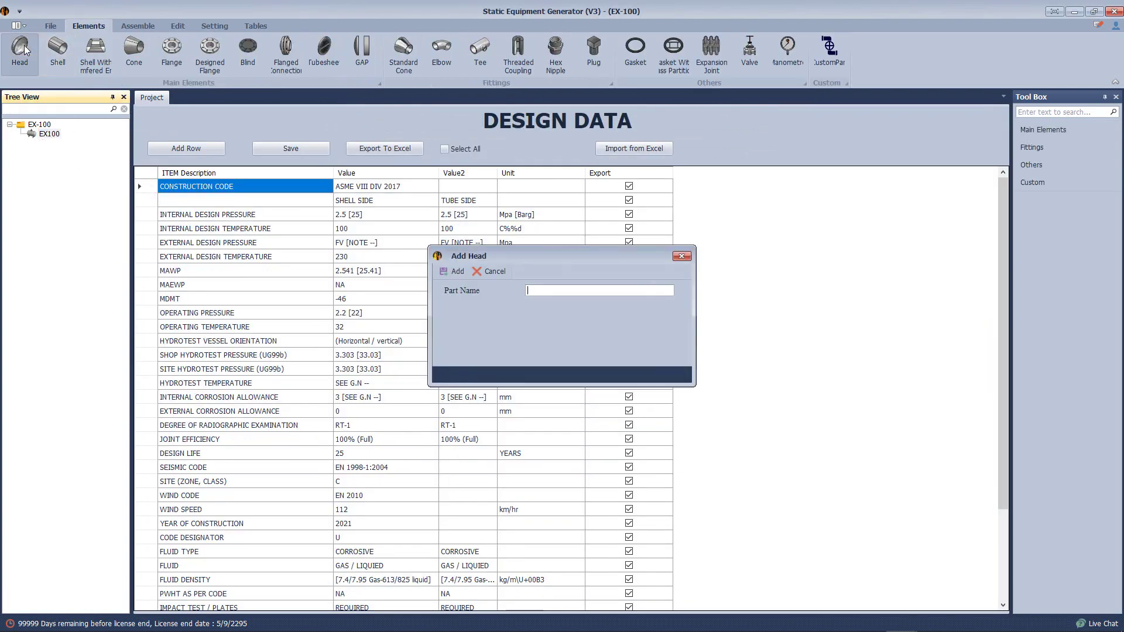
{"action": "type", "text": "Left Head"}
{"action": "key", "text": "Return"}
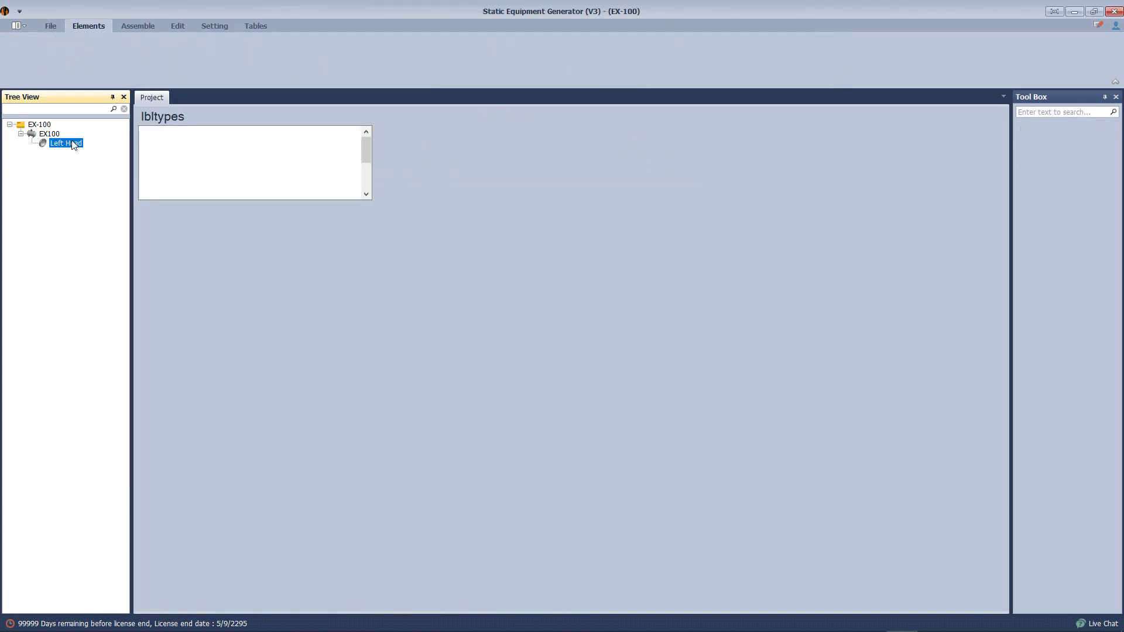
- Give Left Head ID 500, thickness 14, S.F. 50 and minimum thickness 12, then save
{"action": "type", "text": "500\t14"}
{"action": "key", "text": "Tab"}
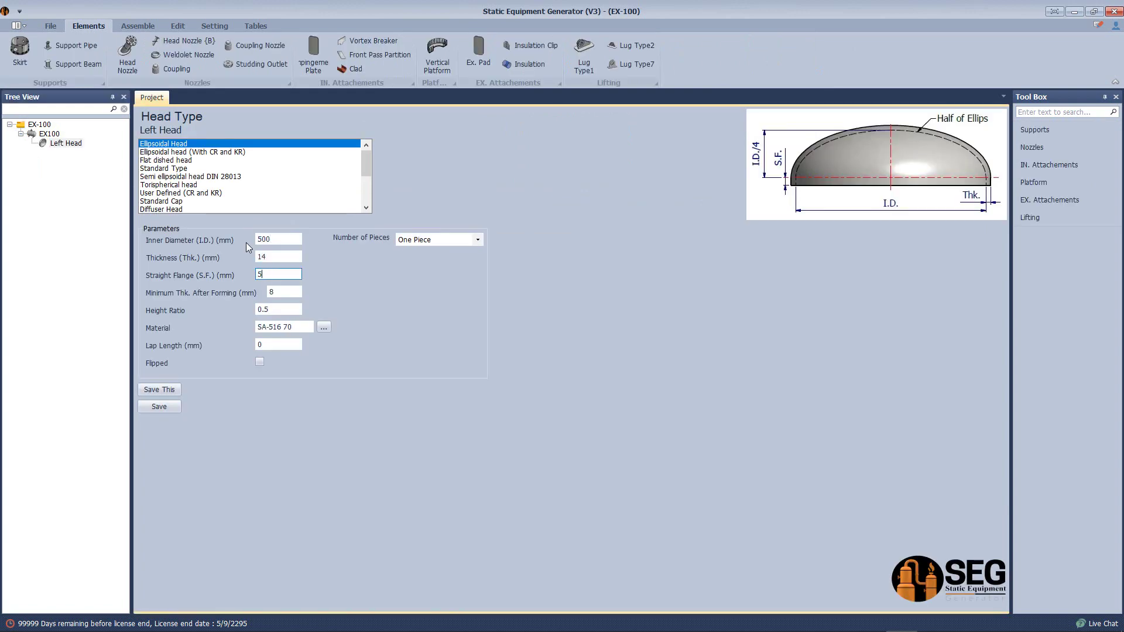
{"action": "type", "text": "50"}
{"action": "key", "text": "Tab"}
{"action": "type", "text": "12"}
{"action": "left_click", "coordinate": [161, 407]}
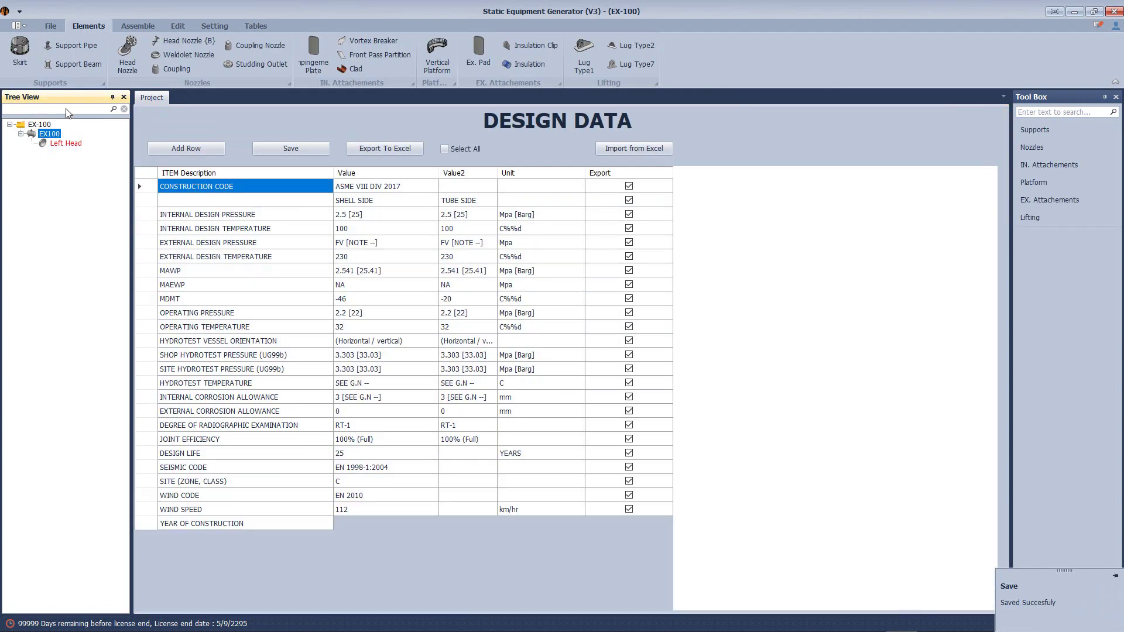
{"action": "left_click", "coordinate": [57, 50]}
- Add plain shell Can-1 with L.W.L. 60 and length 300, and save it
{"action": "type", "text": "Can-1"}
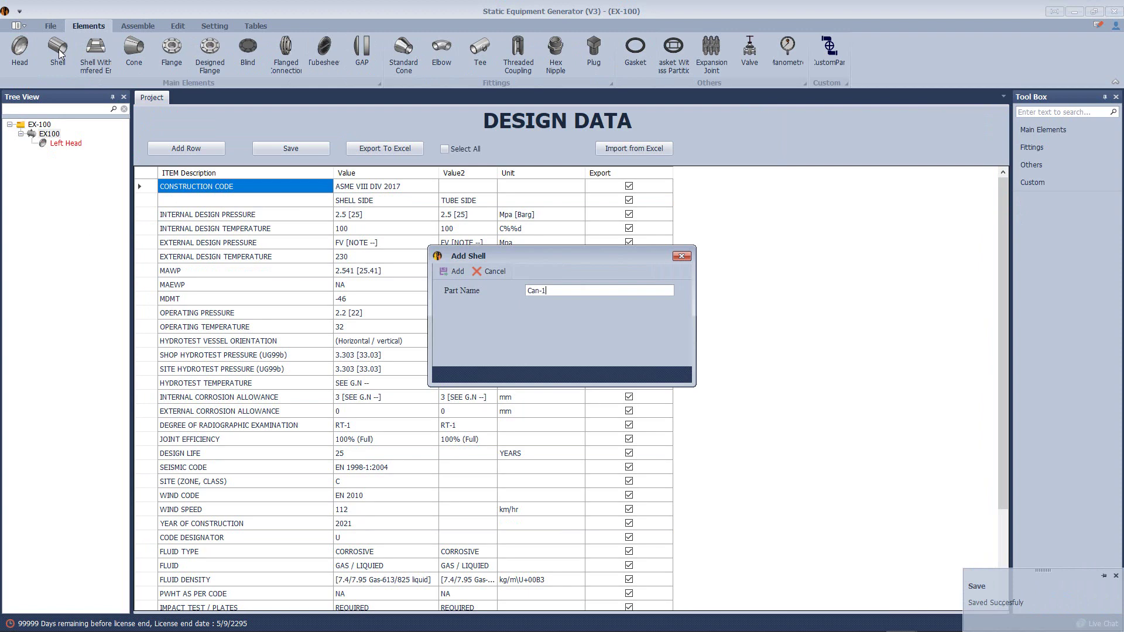
{"action": "key", "text": "Return"}
{"action": "left_click", "coordinate": [162, 160]}
{"action": "key", "text": "BackSpace"}
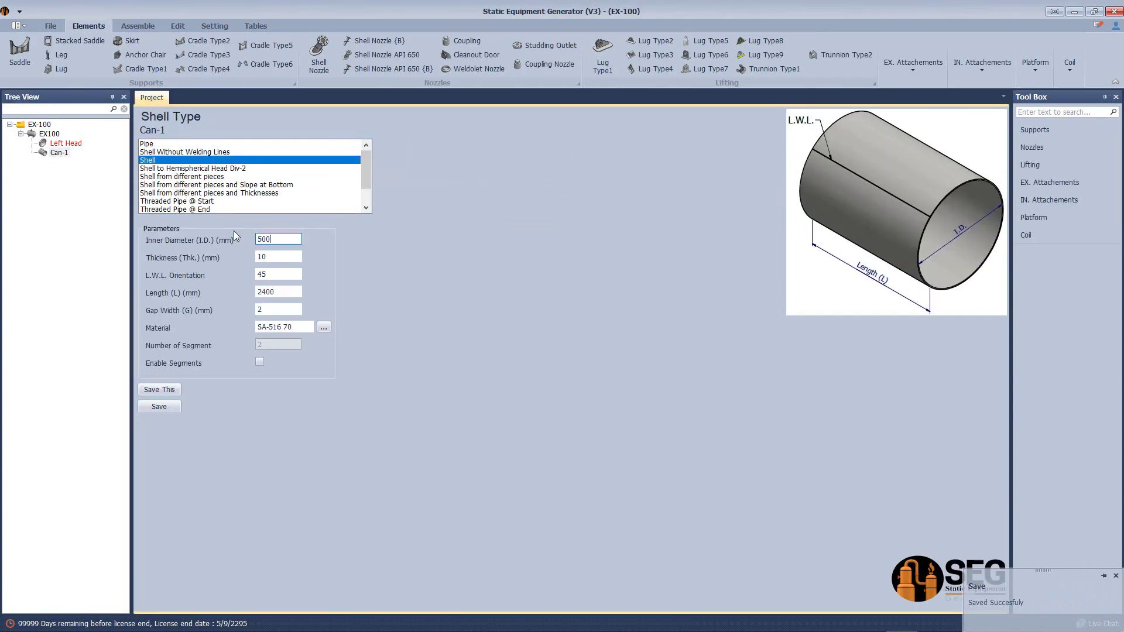
{"action": "key", "text": "Tab"}
{"action": "type", "text": "14"}
{"action": "key", "text": "Tab"}
{"action": "type", "text": "60"}
{"action": "key", "text": "Tab"}
{"action": "type", "text": "300"}
{"action": "key", "text": "Tab"}
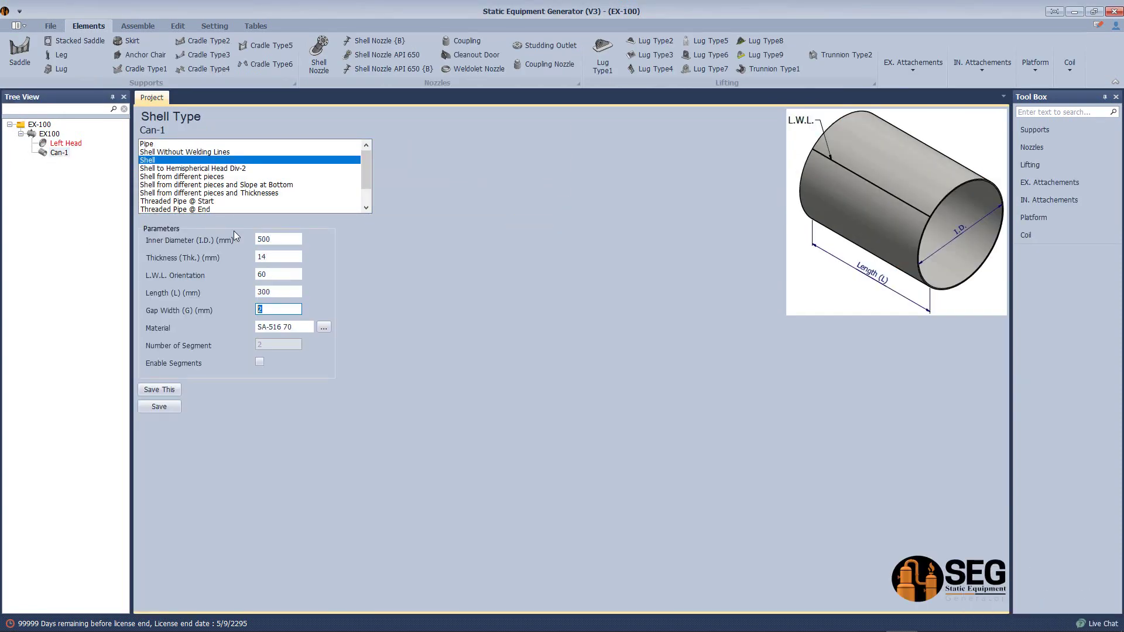
{"action": "key", "text": "Tab"}
{"action": "key", "text": "Tab"}
{"action": "key", "text": "Tab"}
{"action": "key", "text": "Tab"}
{"action": "left_click", "coordinate": [52, 134]}
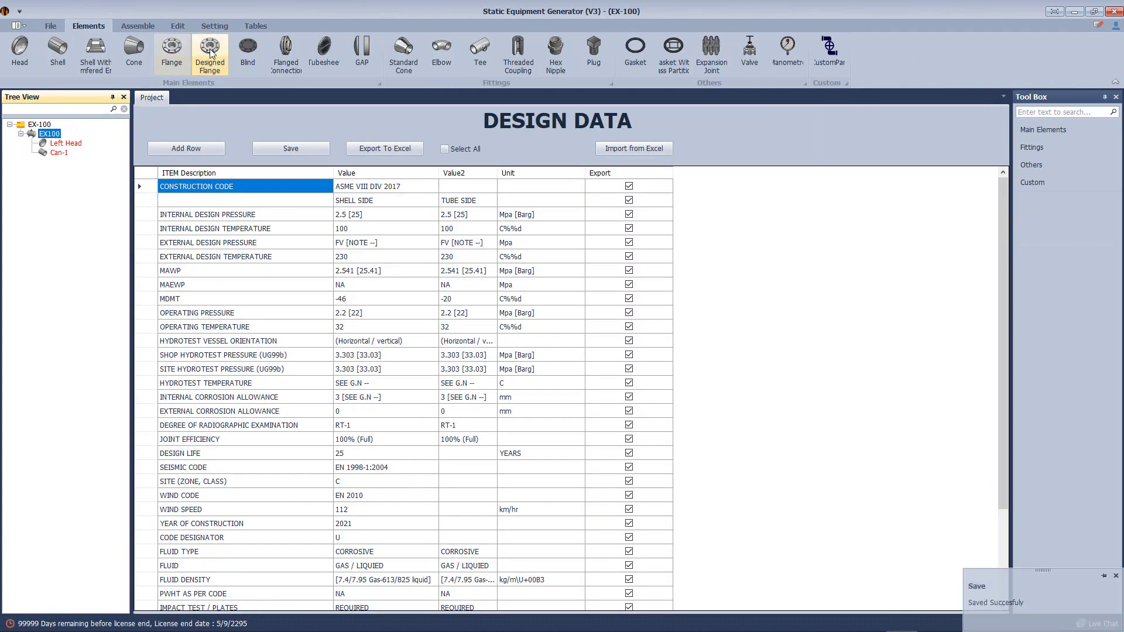
- Add designed flange F1, entering 14, 20 and OD 700
{"action": "left_click", "coordinate": [209, 50]}
{"action": "type", "text": "F1"}
{"action": "left_click", "coordinate": [455, 271]}
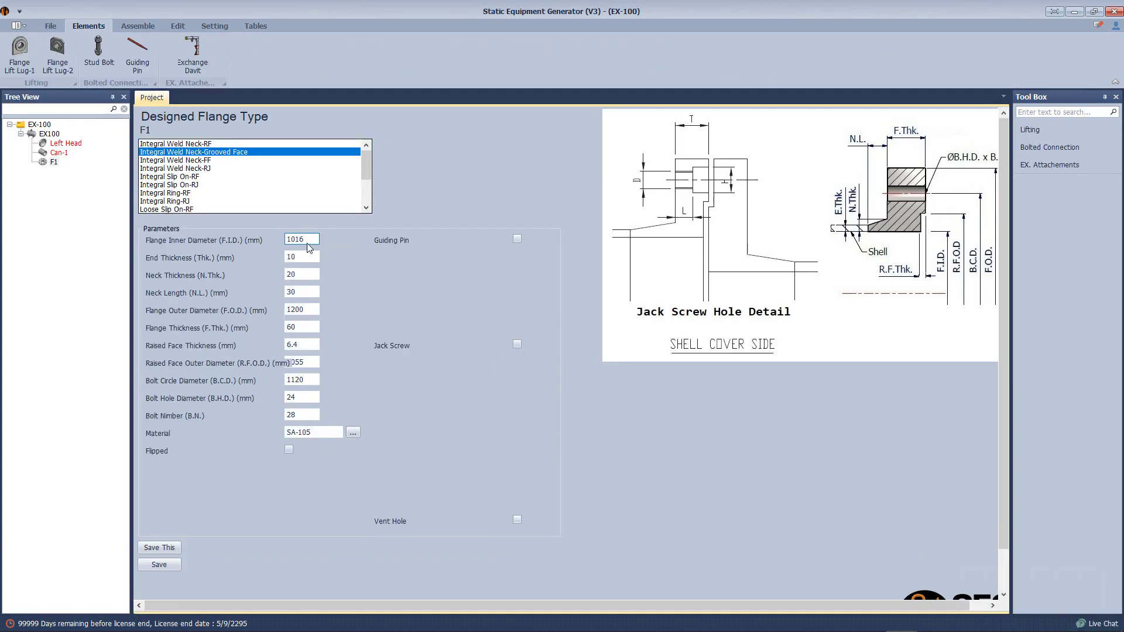
{"action": "key", "text": "Tab"}
{"action": "type", "text": "14"}
{"action": "key", "text": "Tab"}
{"action": "key", "text": "Tab"}
{"action": "type", "text": "20"}
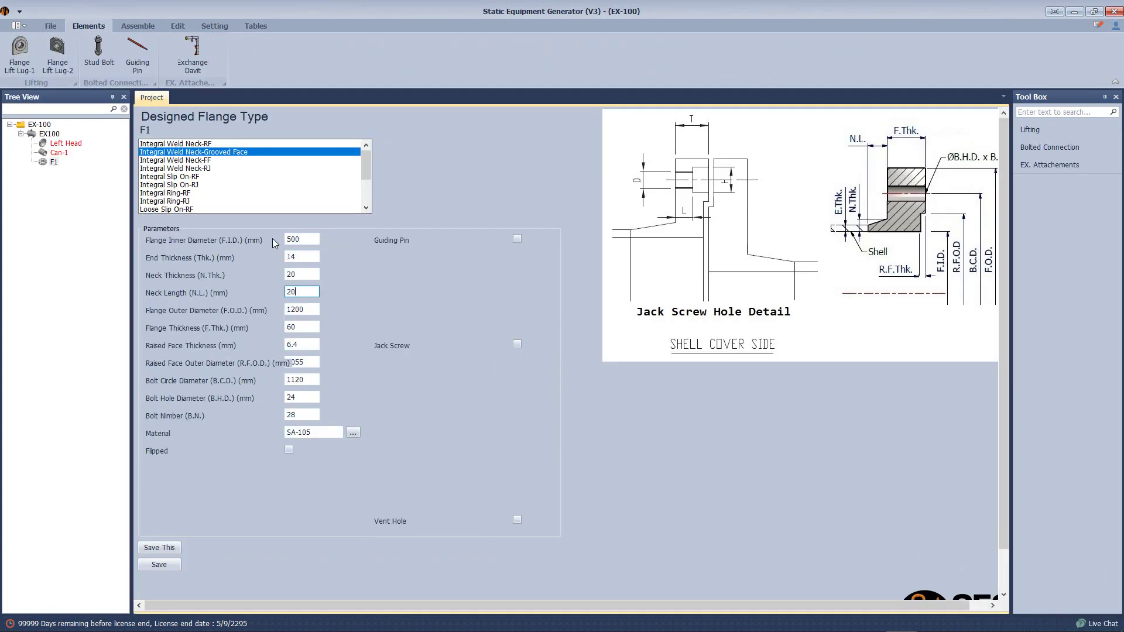
{"action": "key", "text": "Tab"}
{"action": "type", "text": "700"}
- Set F1's next fields to 636, B.C.D. 610 and 32 bolts, and save
{"action": "key", "text": "Tab"}
{"action": "key", "text": "Tab"}
{"action": "key", "text": "Tab"}
{"action": "type", "text": "636"}
{"action": "key", "text": "Tab"}
{"action": "type", "text": "610"}
{"action": "key", "text": "Tab"}
{"action": "key", "text": "Tab"}
{"action": "type", "text": "32"}
{"action": "left_click", "coordinate": [159, 564]}
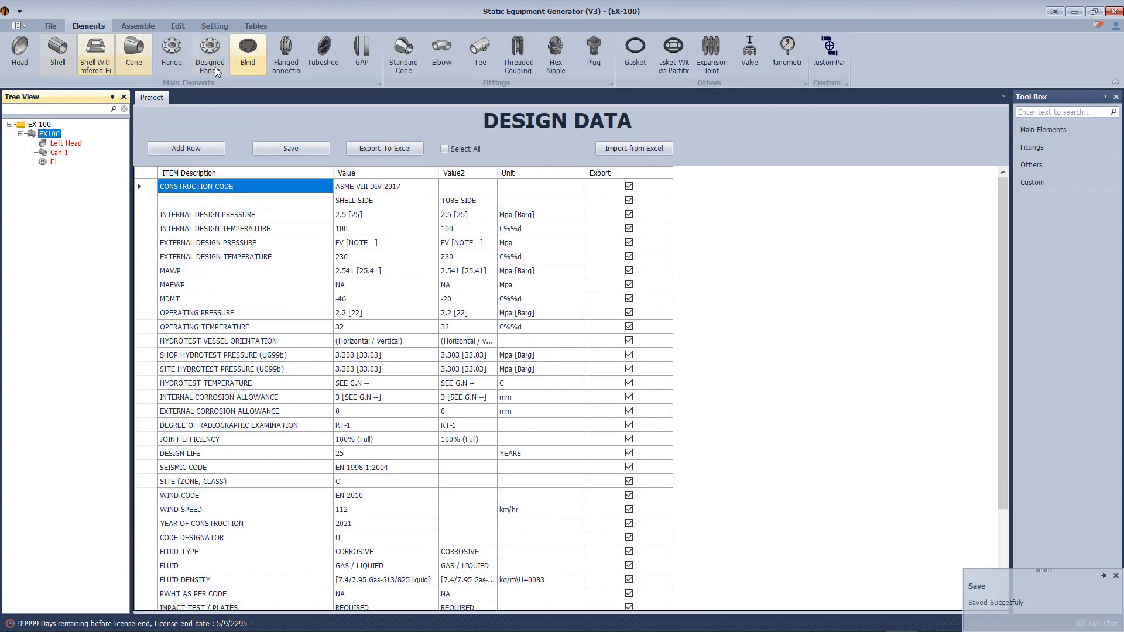
- Add pass-partition gasket G1 with ID 603 and 1 in the next field, and save
{"action": "left_click", "coordinate": [661, 51]}
{"action": "left_click", "coordinate": [444, 272]}
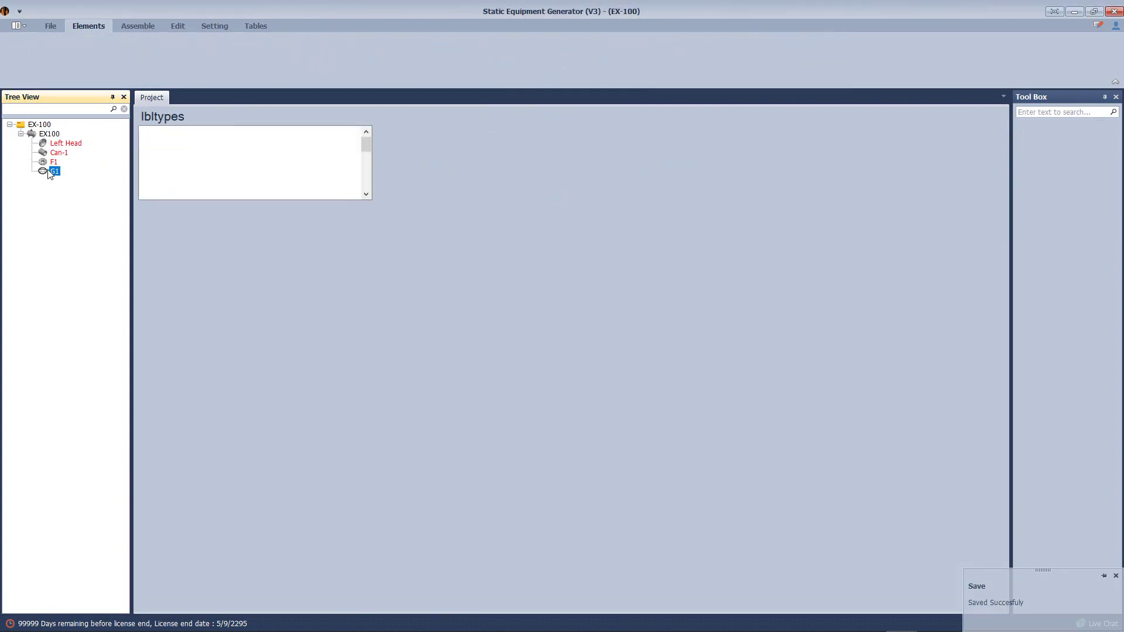
{"action": "key", "text": "Tab"}
{"action": "type", "text": "603"}
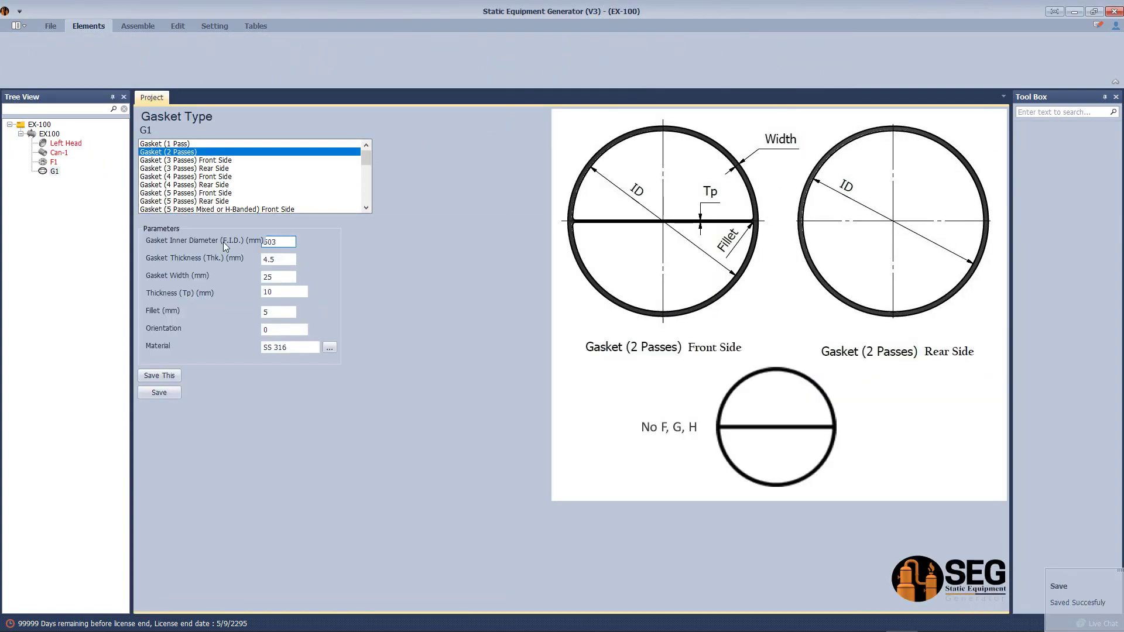
{"action": "key", "text": "Tab"}
{"action": "key", "text": "Tab"}
{"action": "type", "text": "1"}
{"action": "left_click", "coordinate": [168, 394]}
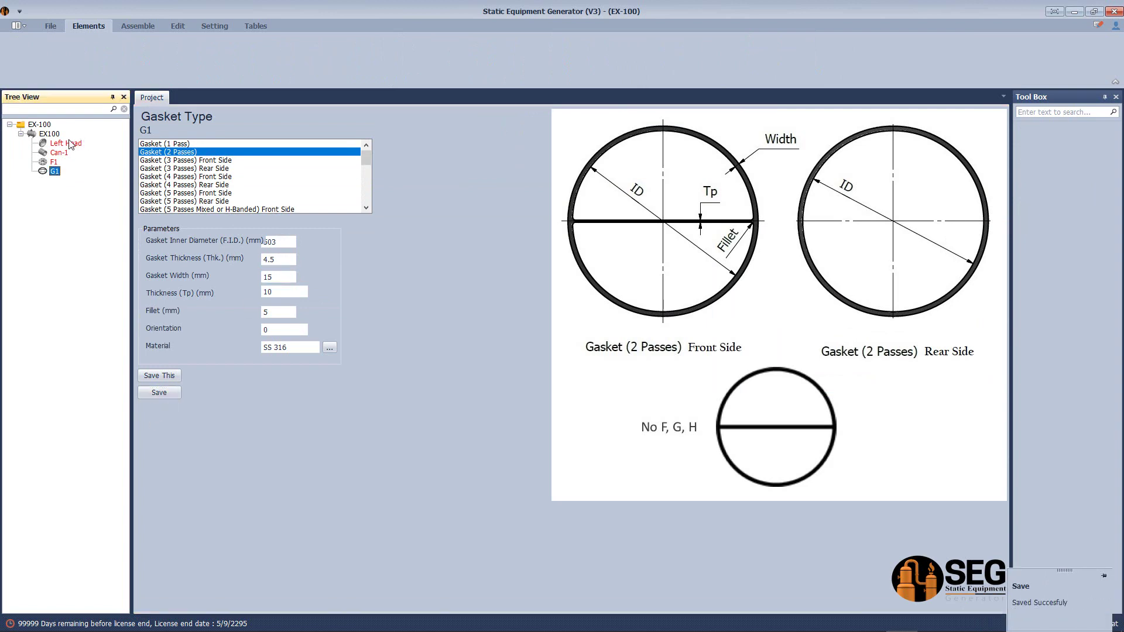
{"action": "right_click", "coordinate": [59, 143]}
{"action": "left_click", "coordinate": [261, 266]}
- Save group 'Channel' spanning from Left Head to F1
{"action": "type", "text": "Channel"}
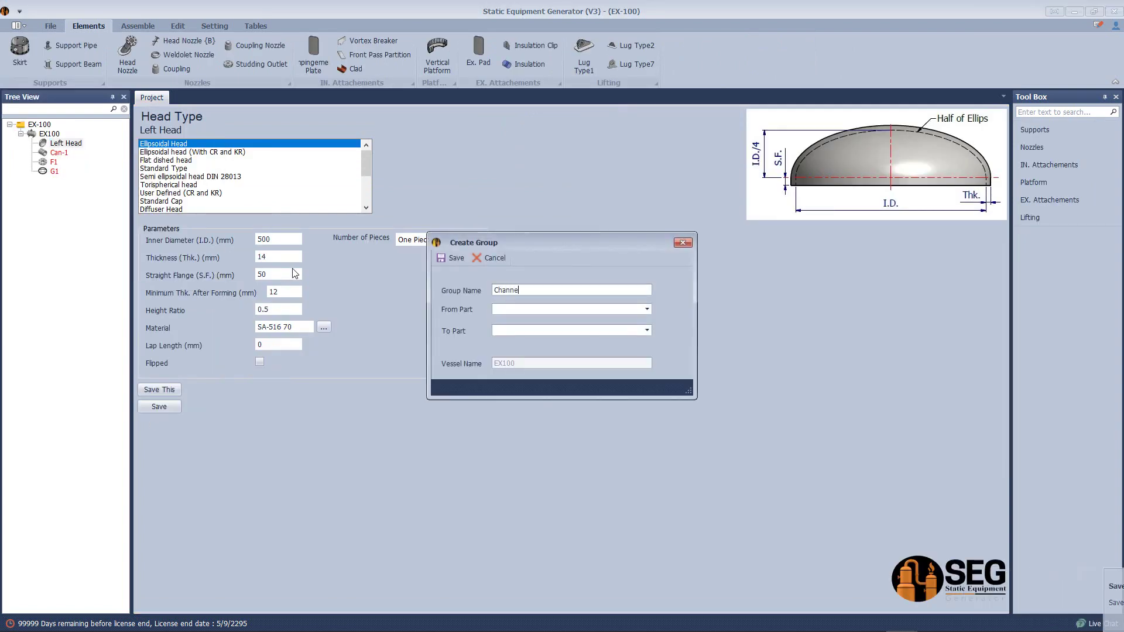
{"action": "left_click", "coordinate": [647, 309]}
{"action": "left_click", "coordinate": [510, 320]}
{"action": "left_click", "coordinate": [647, 331]}
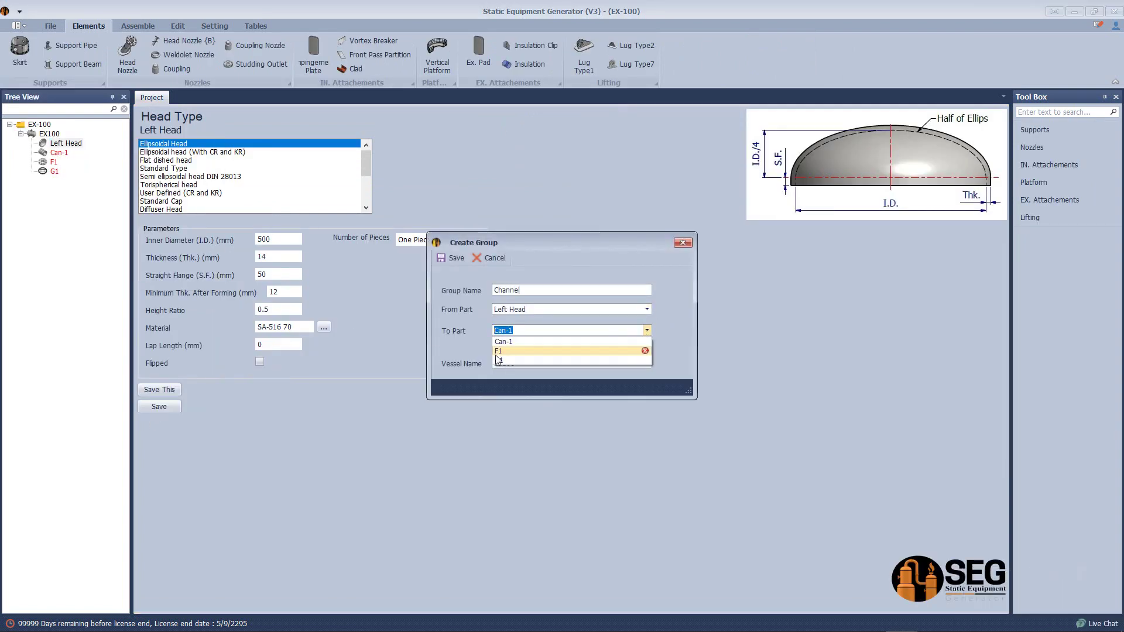
{"action": "left_click", "coordinate": [507, 352]}
{"action": "left_click", "coordinate": [451, 258]}
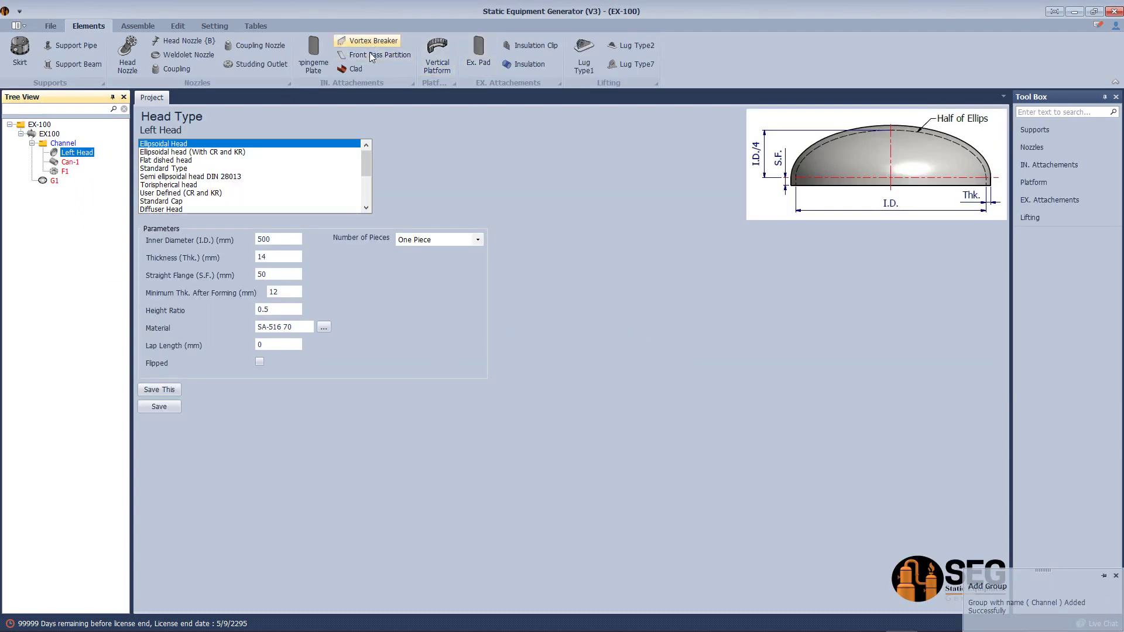
- Add a front 'Pass Partition' with right extension 373.6 and save it
{"action": "left_click", "coordinate": [370, 54]}
{"action": "type", "text": "Pass Partit"}
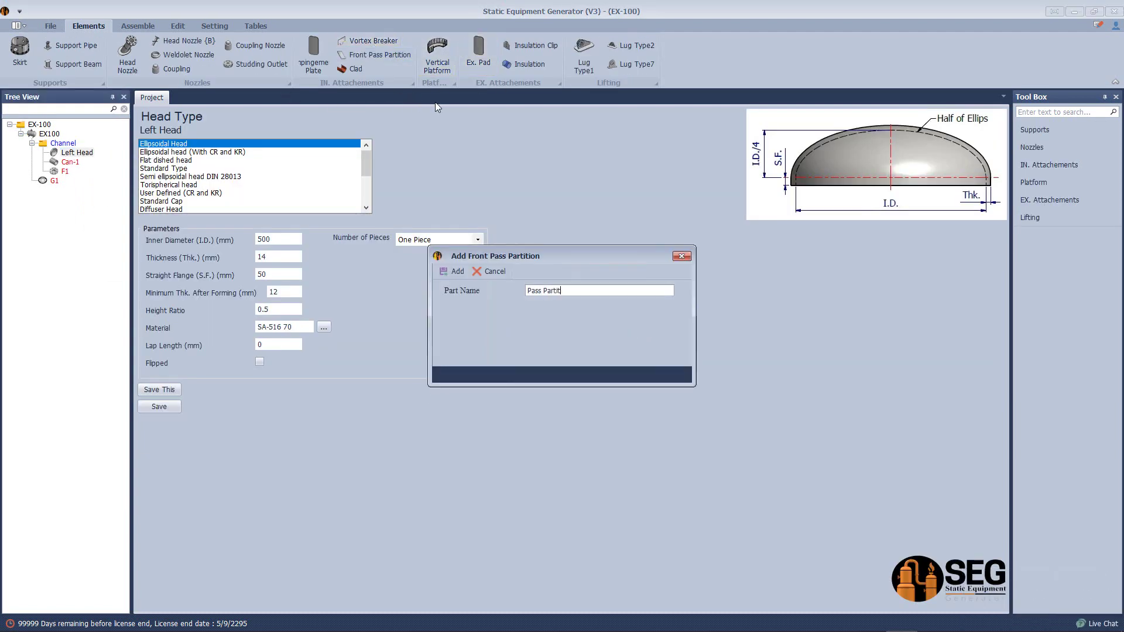
{"action": "type", "text": "ion"}
{"action": "key", "text": "Return"}
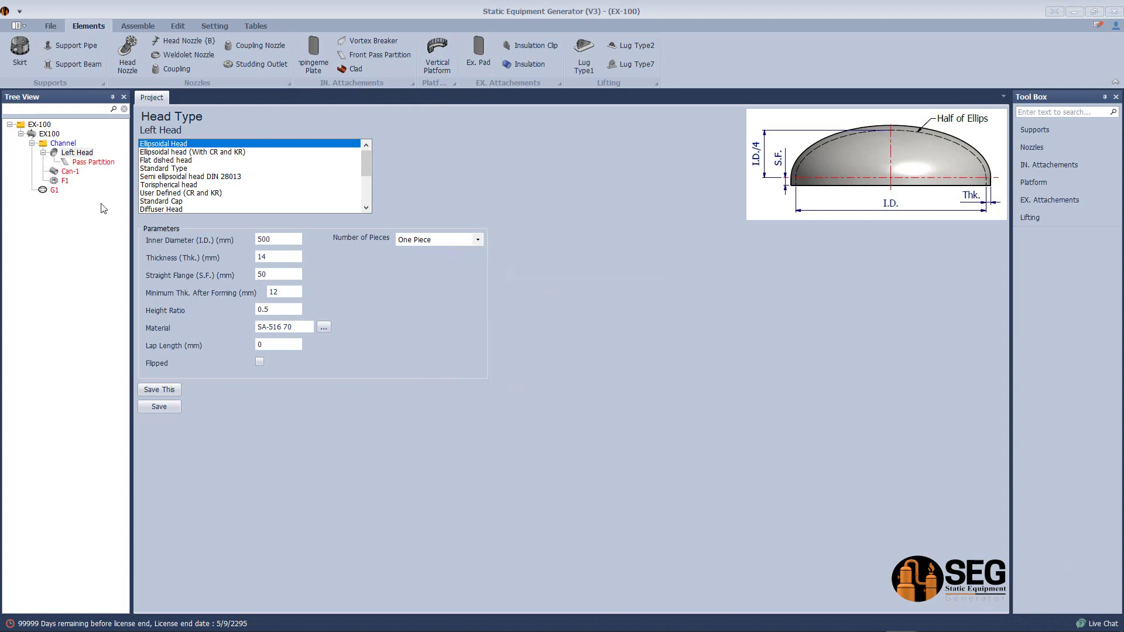
{"action": "left_click", "coordinate": [253, 302]}
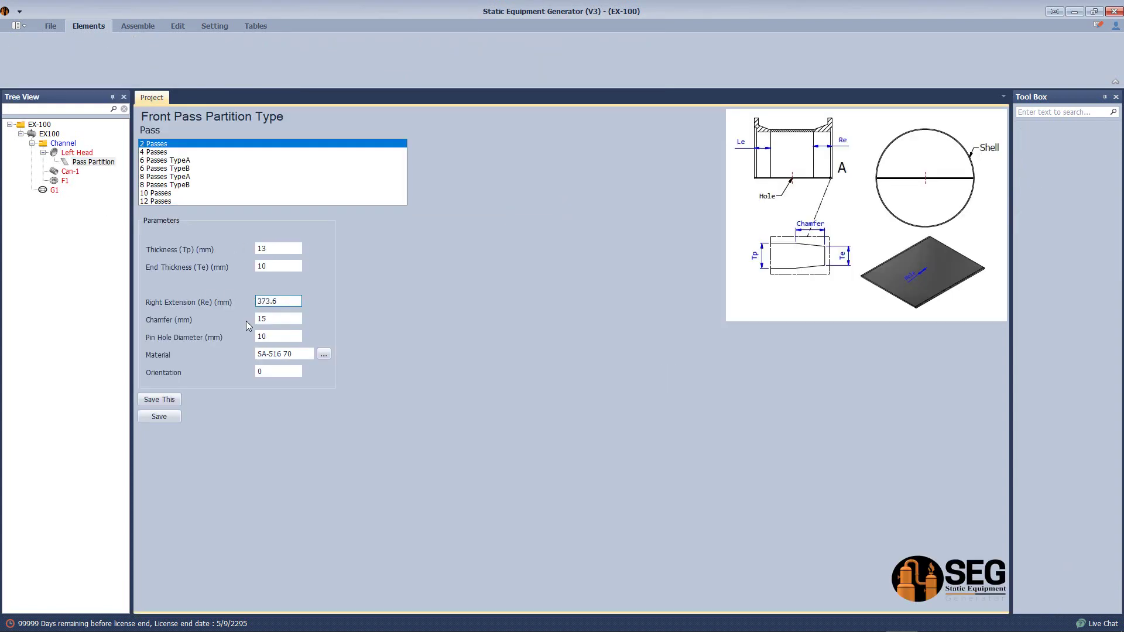
{"action": "left_click", "coordinate": [159, 416]}
{"action": "left_click", "coordinate": [49, 134]}
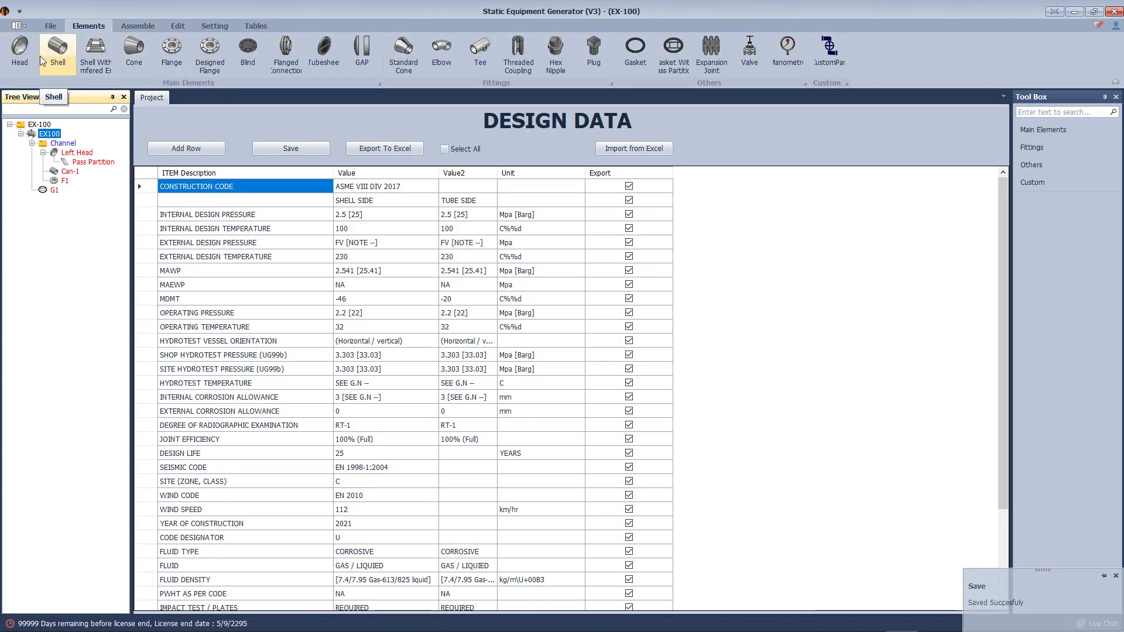
- Add tubesheet TSH-1 with L.I.D. 497, R.I.D. 500, thickness 60, B.C.D. 610, B.H.D. 24
{"action": "left_click", "coordinate": [321, 48]}
{"action": "type", "text": "TSH-1"}
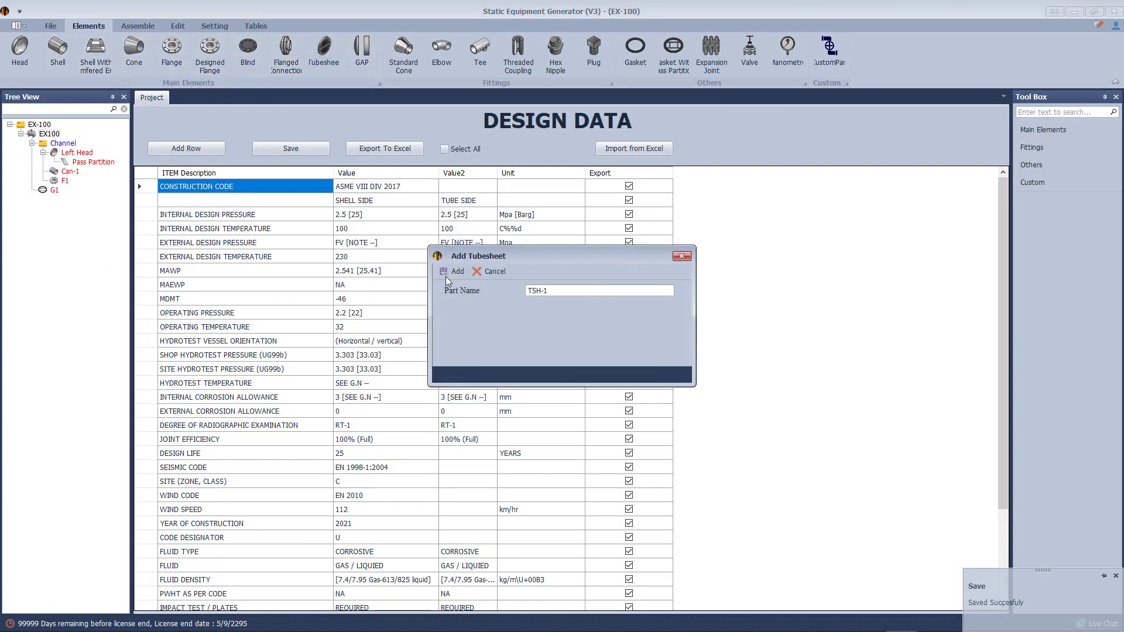
{"action": "left_click", "coordinate": [446, 273]}
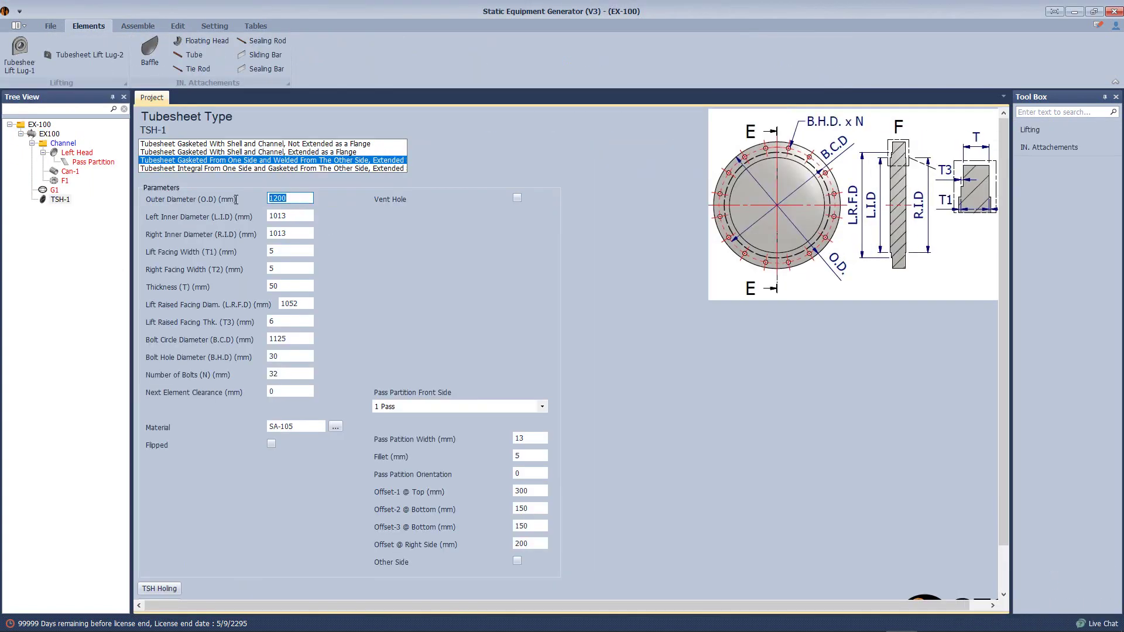
{"action": "key", "text": "Tab"}
{"action": "type", "text": "497"}
{"action": "key", "text": "Tab"}
{"action": "type", "text": "5"}
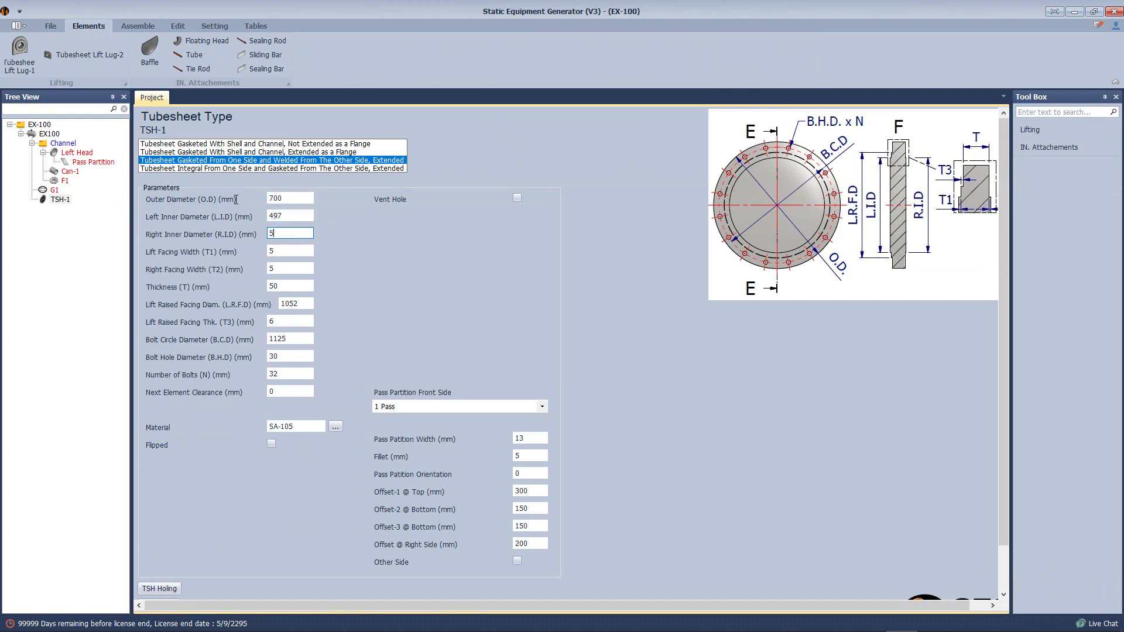
{"action": "type", "text": "00"}
{"action": "key", "text": "Tab"}
{"action": "key", "text": "Tab"}
{"action": "key", "text": "Tab"}
{"action": "type", "text": "60"}
{"action": "key", "text": "Tab"}
{"action": "key", "text": "Tab"}
{"action": "key", "text": "Tab"}
{"action": "type", "text": "6"}
{"action": "key", "text": "Tab"}
{"action": "type", "text": "24"}
{"action": "key", "text": "Tab"}
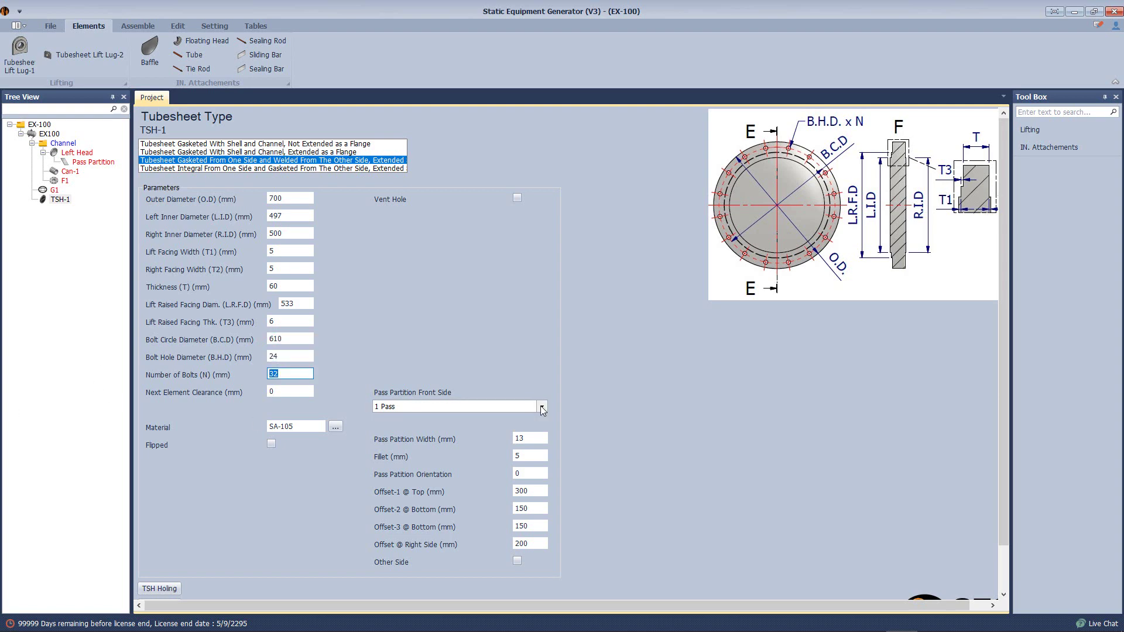
- Give TSH-1 2 front-side passes and element clearance 2, and save it
{"action": "left_click", "coordinate": [515, 407]}
{"action": "left_click", "coordinate": [457, 426]}
{"action": "scroll", "coordinate": [916, 490], "scroll_direction": "down", "scroll_amount": 1}
{"action": "left_click", "coordinate": [287, 343]}
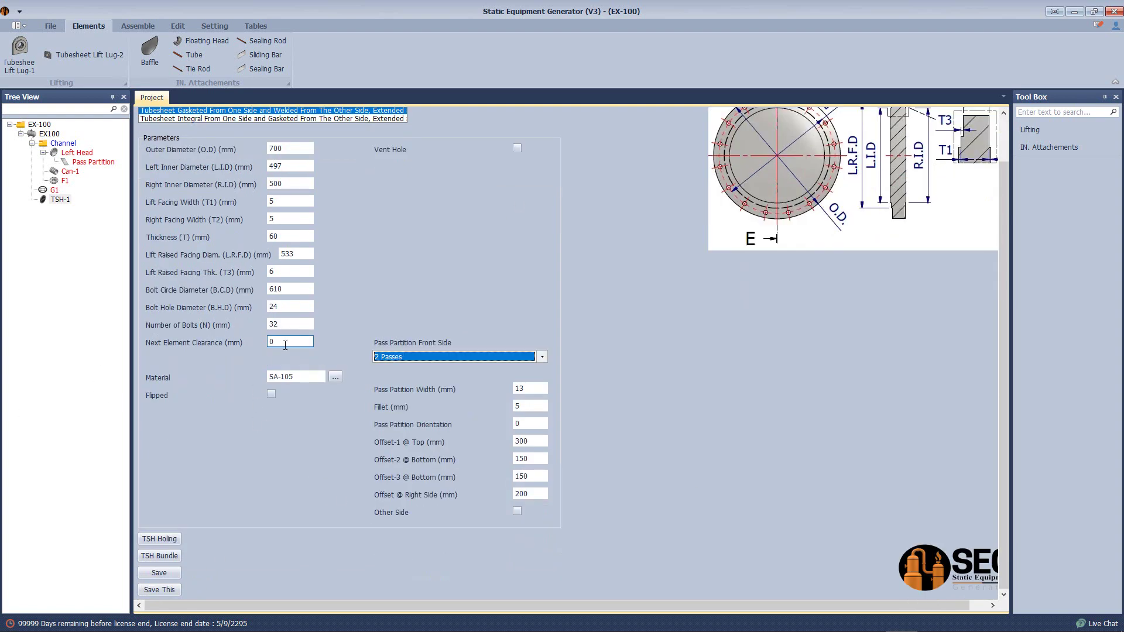
{"action": "type", "text": "2"}
{"action": "left_click", "coordinate": [158, 572]}
- Set the tube pattern to a single horizontal, horizontally symmetric pass partition
{"action": "left_click", "coordinate": [177, 559]}
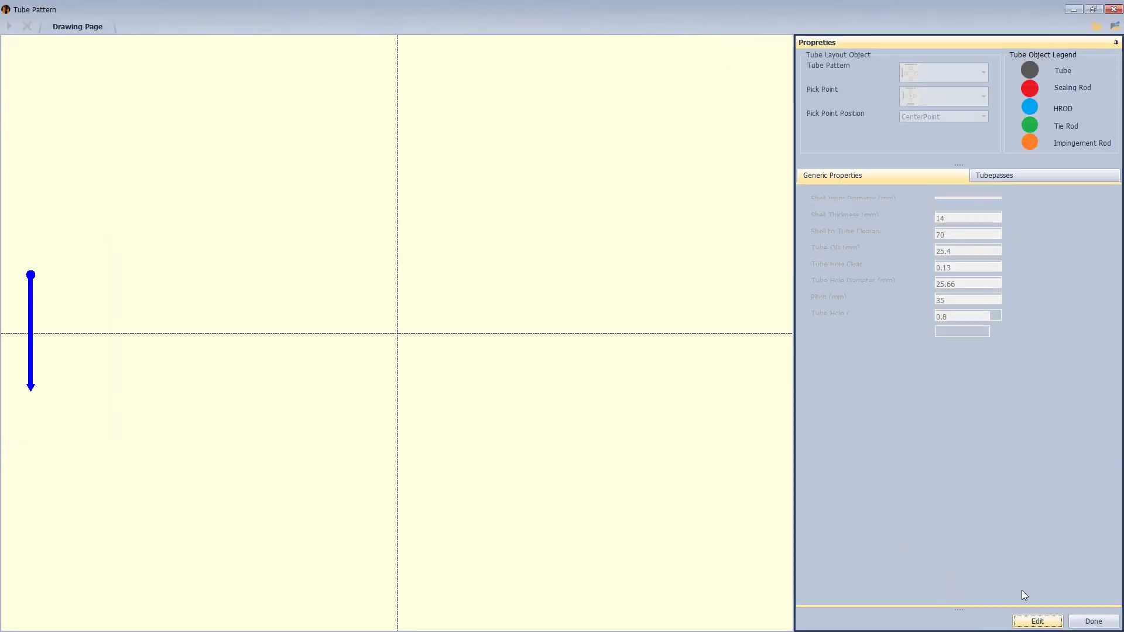
{"action": "key", "text": "Tab"}
{"action": "key", "text": "Tab"}
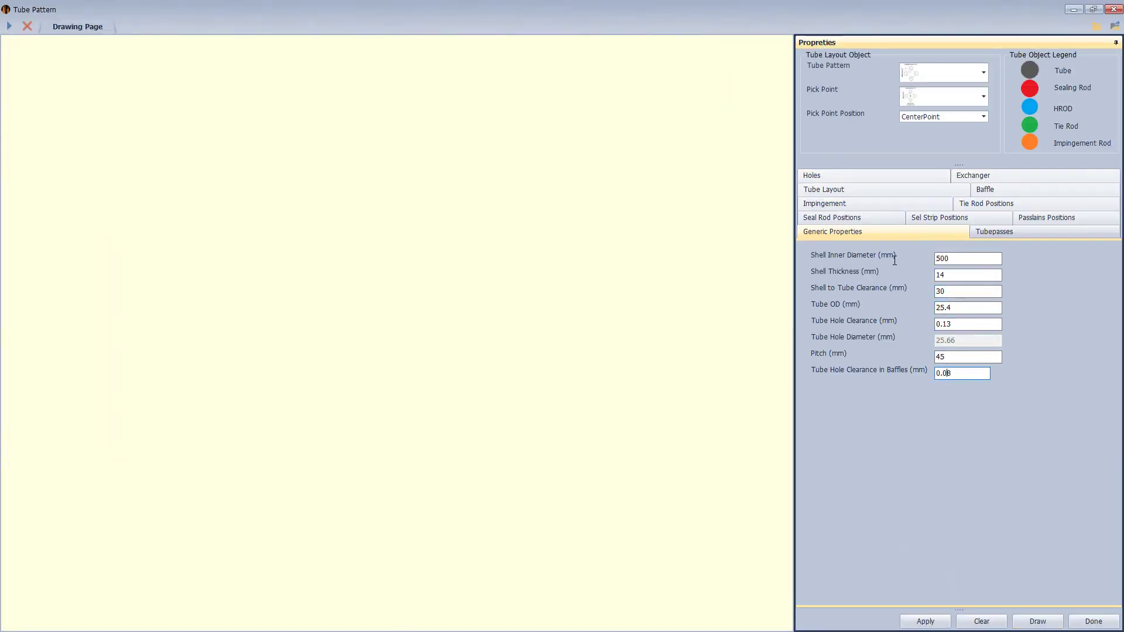
{"action": "left_click", "coordinate": [995, 231]}
{"action": "left_click", "coordinate": [1008, 262]}
{"action": "left_click", "coordinate": [971, 464]}
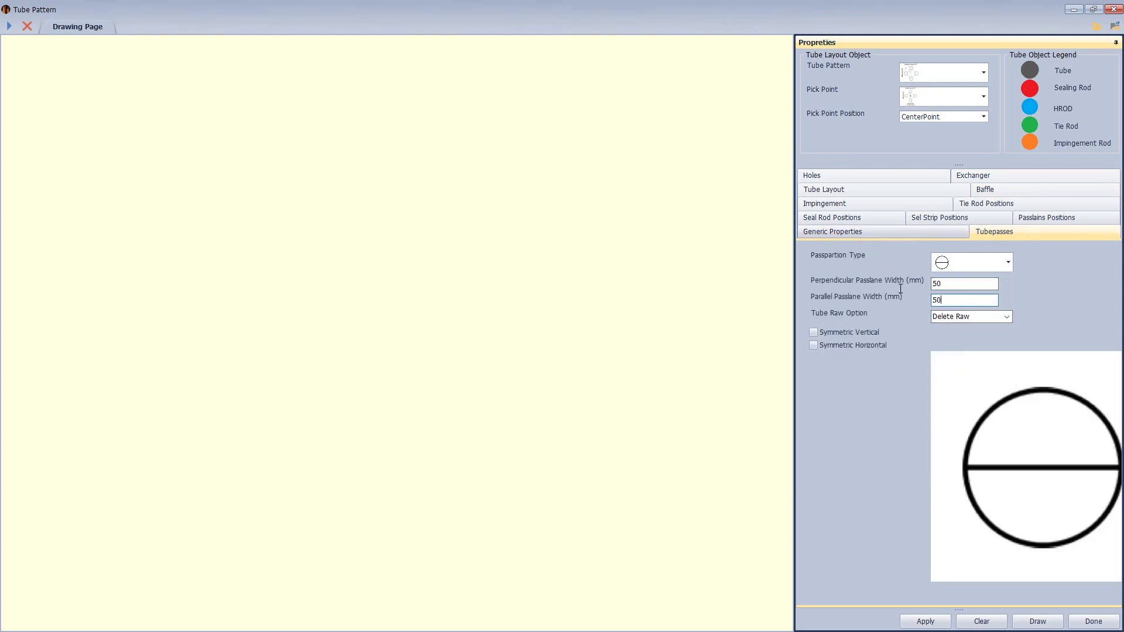
{"action": "left_click", "coordinate": [831, 347]}
- Set the tie rod thread size to M14 and draw the tube layout
{"action": "left_click", "coordinate": [826, 177]}
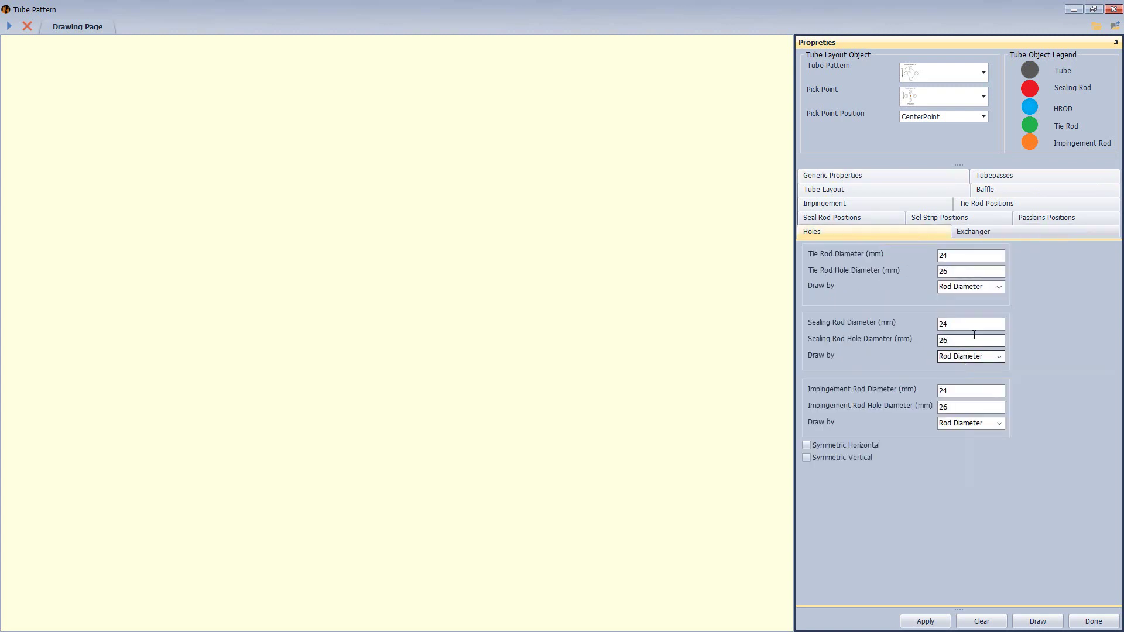
{"action": "key", "text": "Tab"}
{"action": "left_click", "coordinate": [829, 190]}
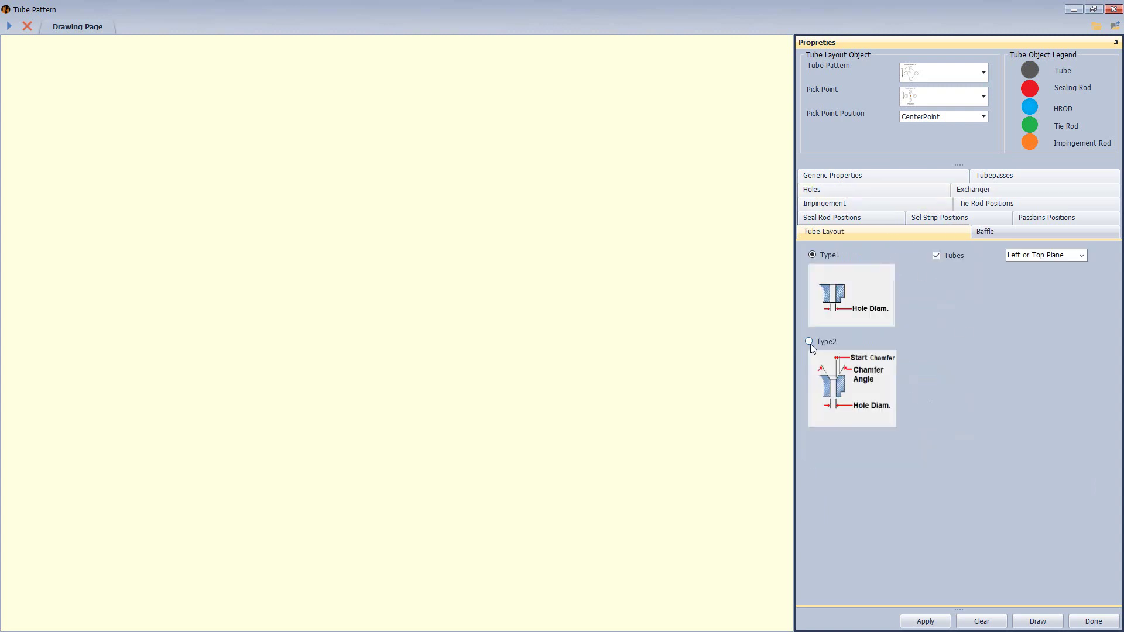
{"action": "left_click", "coordinate": [986, 203]}
{"action": "left_click", "coordinate": [1103, 410]}
{"action": "left_click", "coordinate": [1033, 217]}
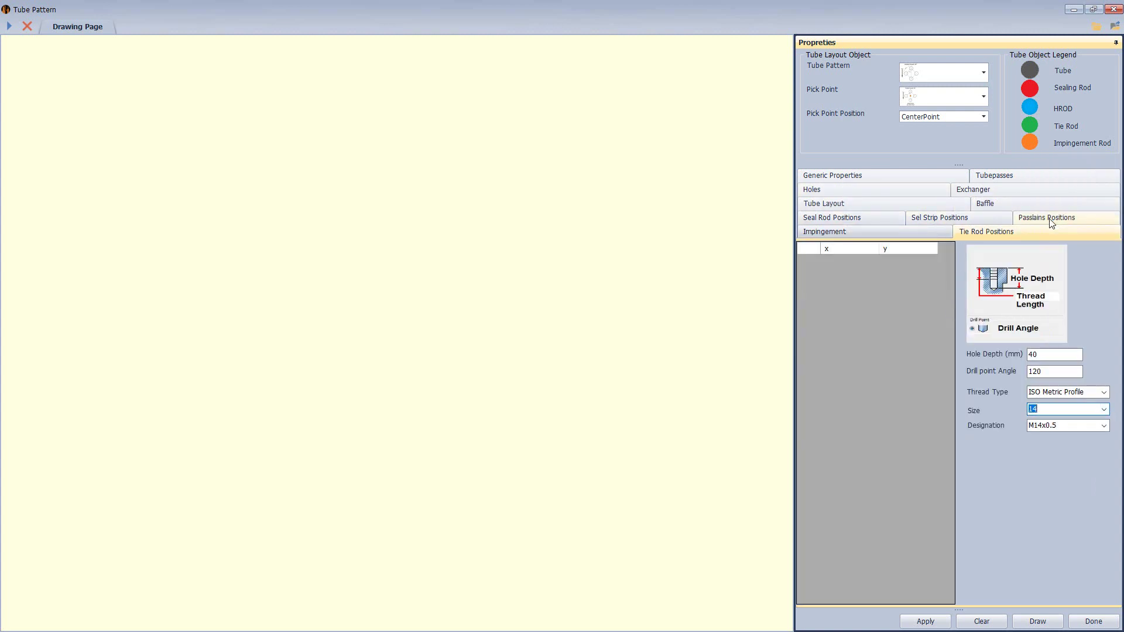
{"action": "left_click", "coordinate": [1038, 622]}
- Mark the outer tubes and the centre tube with its mirror as tie rods
{"action": "right_click", "coordinate": [625, 292]}
{"action": "left_click", "coordinate": [655, 310]}
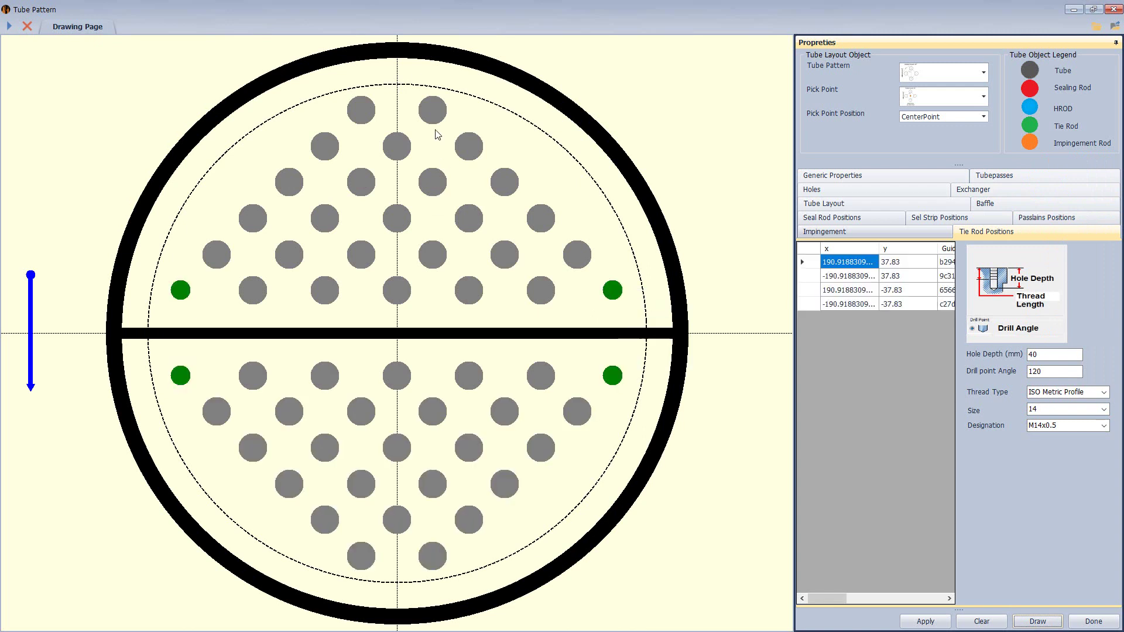
{"action": "right_click", "coordinate": [470, 148]}
{"action": "left_click", "coordinate": [495, 169]}
{"action": "right_click", "coordinate": [395, 149]}
{"action": "right_click", "coordinate": [403, 217]}
{"action": "left_click", "coordinate": [432, 234]}
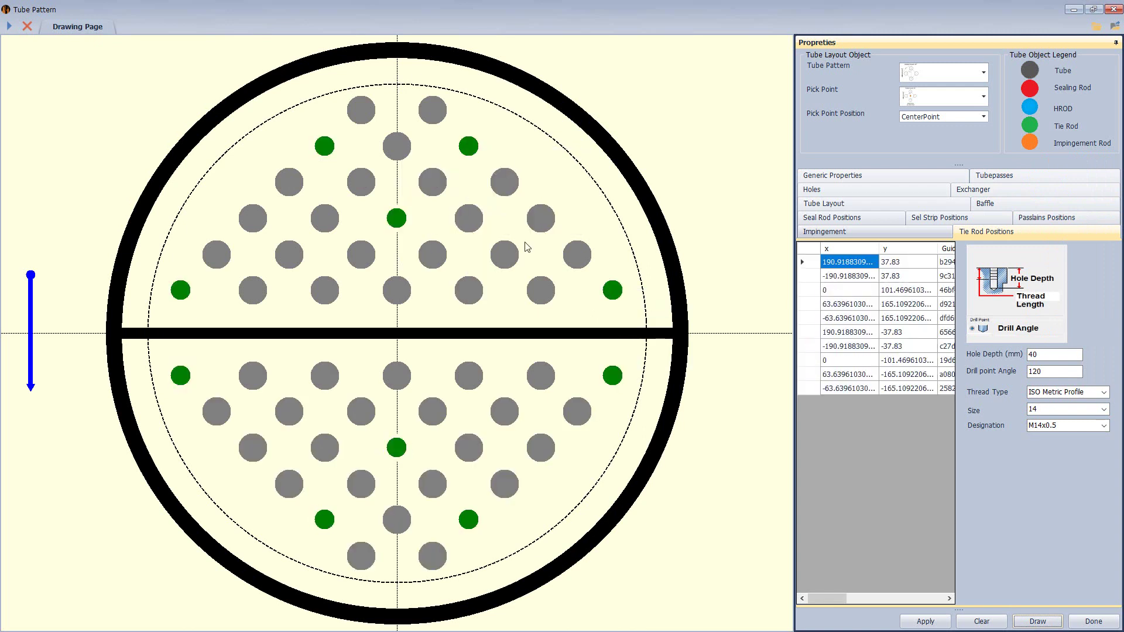
{"action": "left_click", "coordinate": [591, 360]}
- Close the tube pattern and start adding a new shell to EX100
{"action": "left_click", "coordinate": [1114, 9]}
{"action": "left_click", "coordinate": [49, 133]}
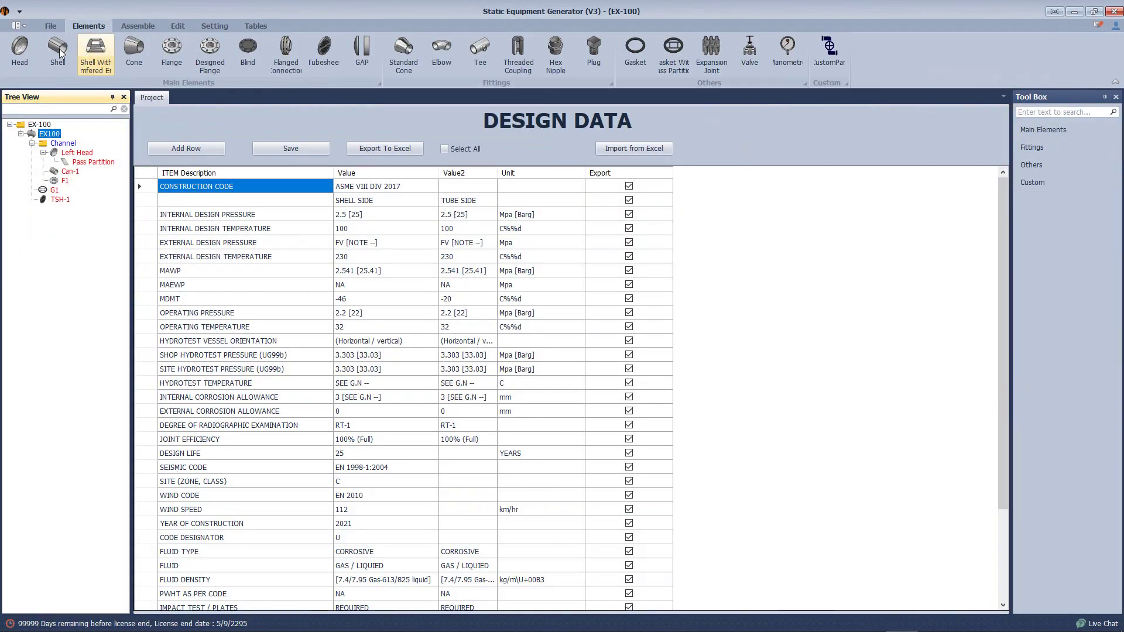
{"action": "left_click", "coordinate": [44, 50]}
- Add shell Can-2 with 500 ID and 16000 length, and save it
{"action": "left_click", "coordinate": [440, 271]}
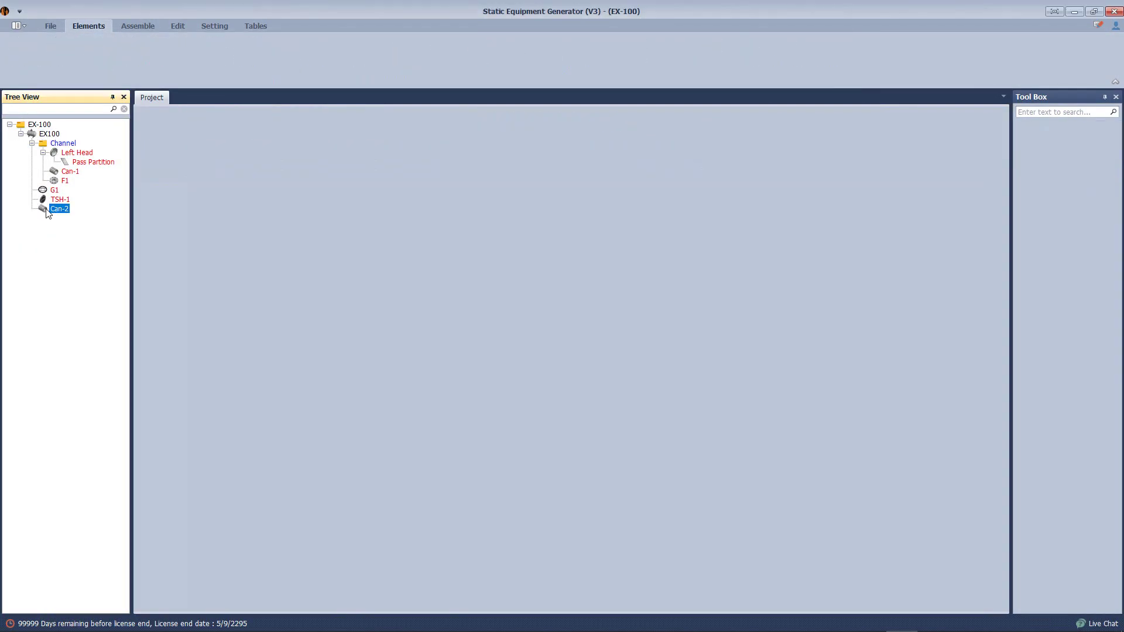
{"action": "type", "text": "500"}
{"action": "key", "text": "Tab"}
{"action": "key", "text": "Tab"}
{"action": "type", "text": "315"}
{"action": "key", "text": "Tab"}
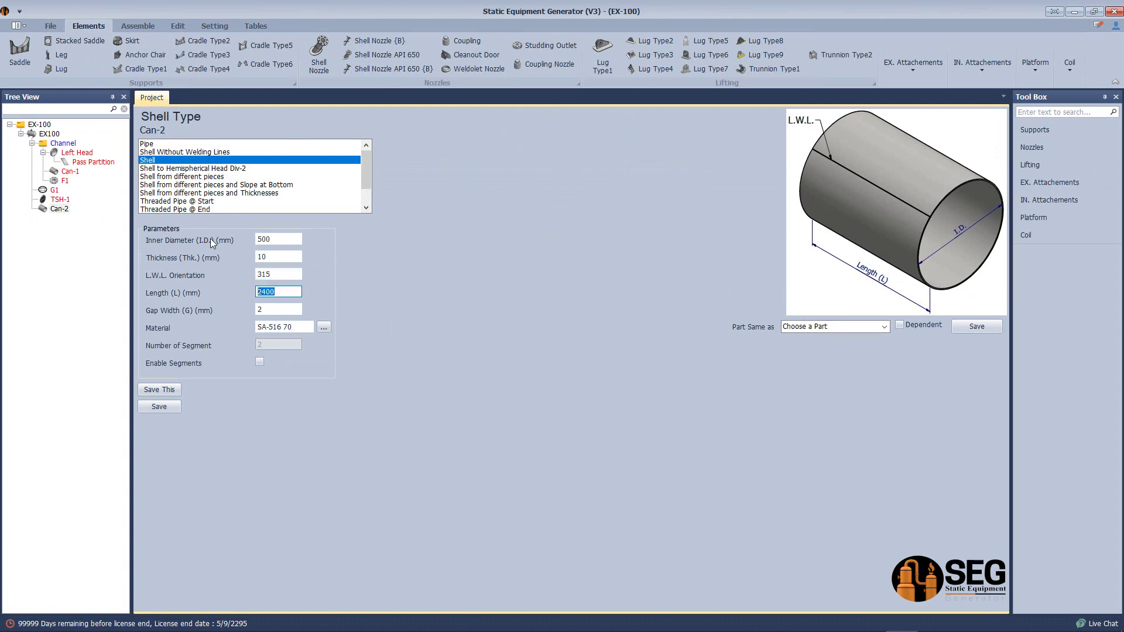
{"action": "type", "text": "16000"}
{"action": "left_click", "coordinate": [159, 406]}
- Add tubesheet TSH-2 to EX100
{"action": "left_click", "coordinate": [49, 134]}
{"action": "left_click", "coordinate": [325, 52]}
{"action": "type", "text": "TSH-2"}
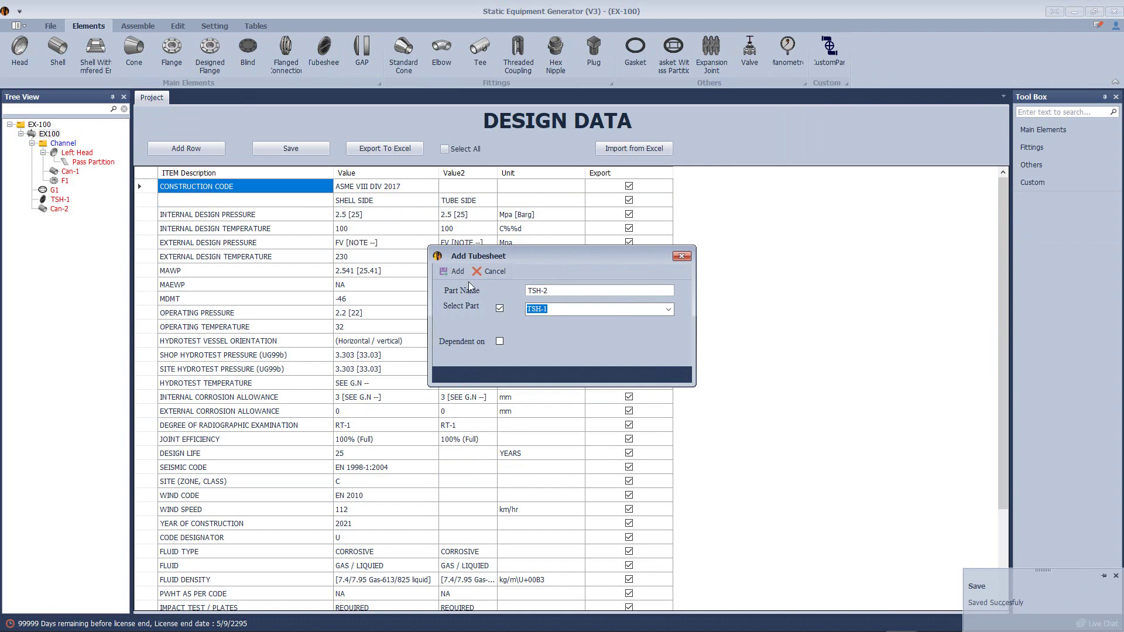
{"action": "left_click", "coordinate": [456, 271]}
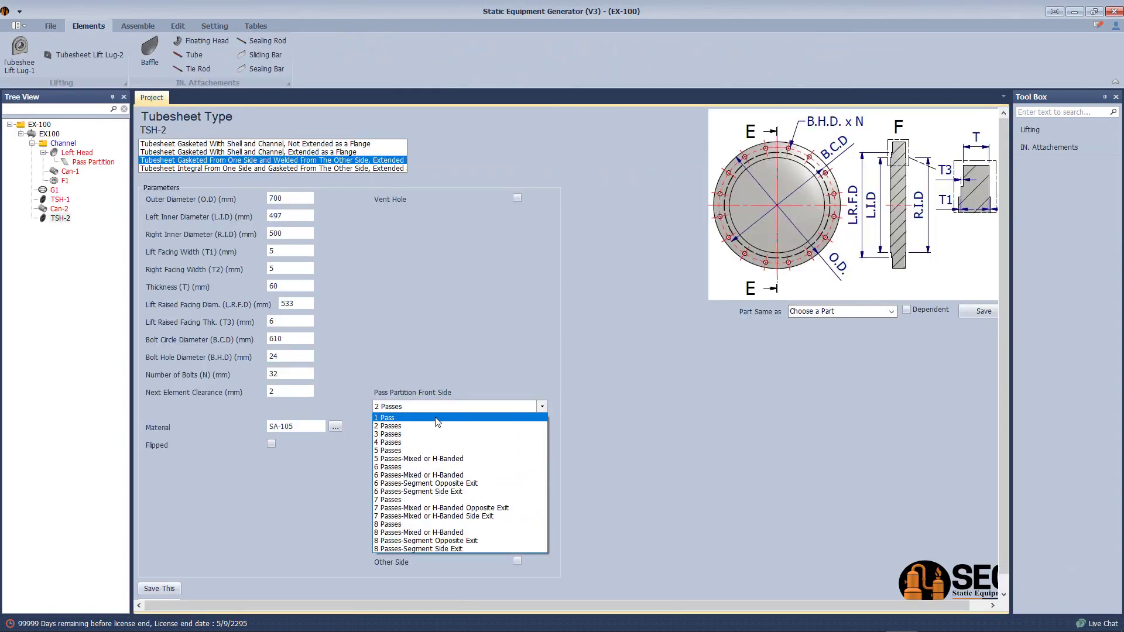
- Group TSH-1 through TSH-2 as 'Shell Side' and save the group
{"action": "right_click", "coordinate": [53, 199]}
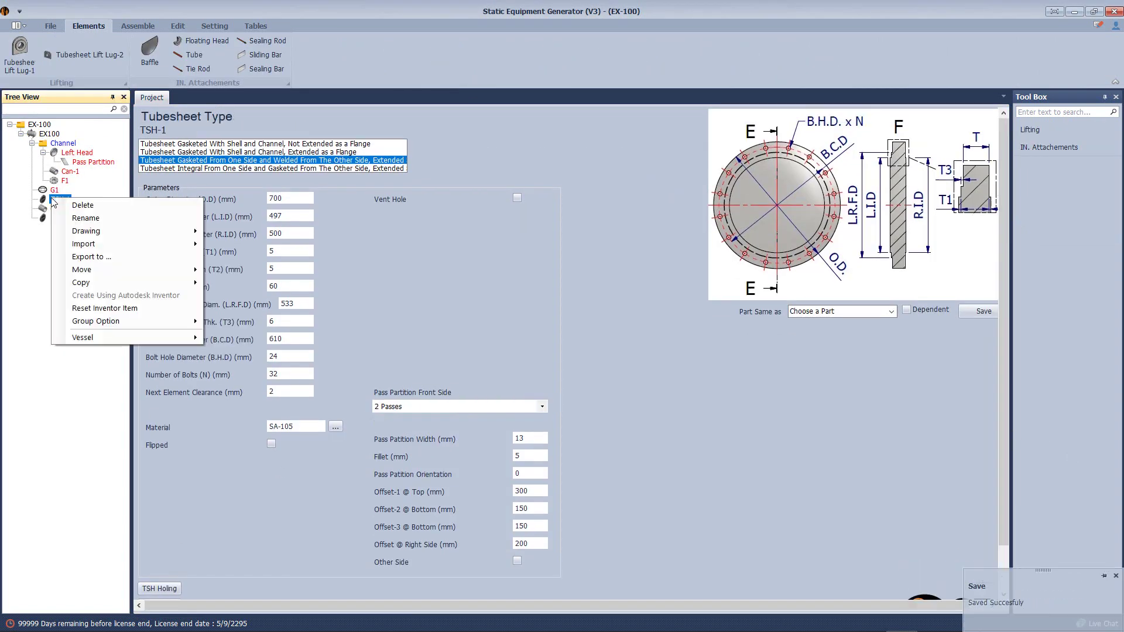
{"action": "left_click", "coordinate": [237, 322]}
{"action": "type", "text": "Shell Side"}
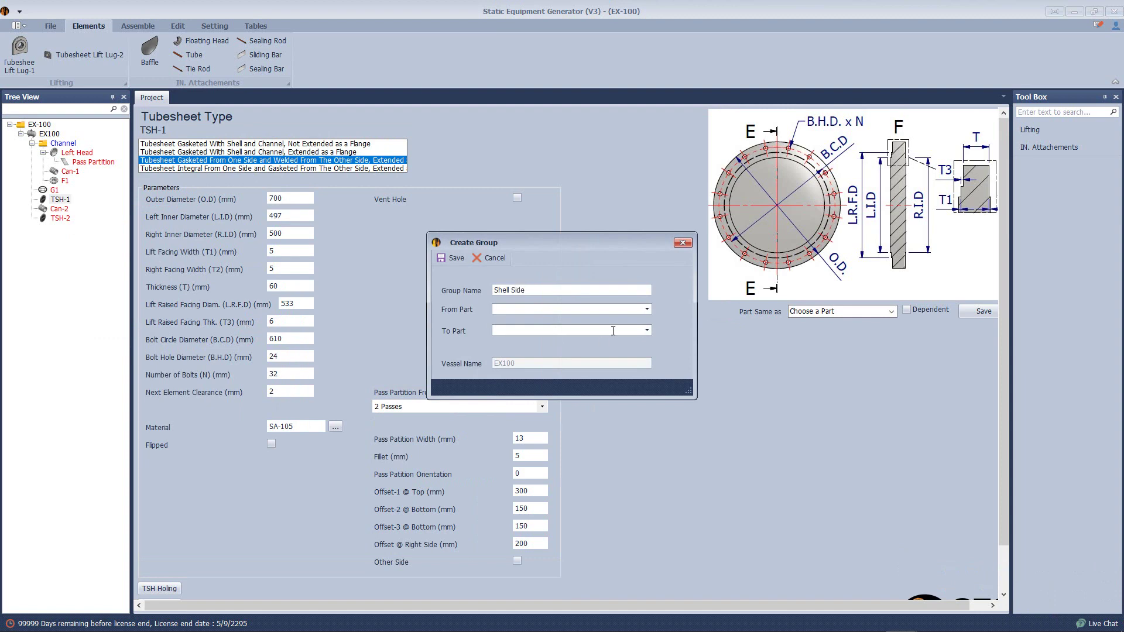
{"action": "left_click", "coordinate": [646, 309]}
{"action": "left_click", "coordinate": [527, 330]}
{"action": "left_click", "coordinate": [647, 331]}
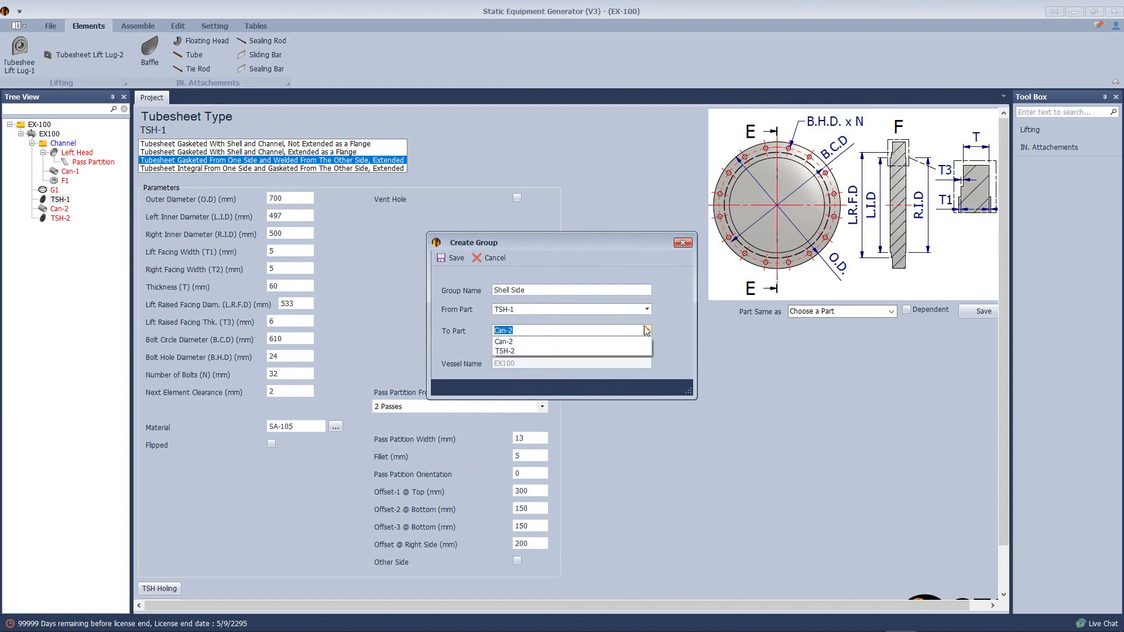
{"action": "left_click", "coordinate": [527, 351]}
{"action": "left_click", "coordinate": [456, 258]}
- Add baffle B1 with height 350, spacing 300, orientation 180, no vent, patterned four times
{"action": "left_click", "coordinate": [150, 50]}
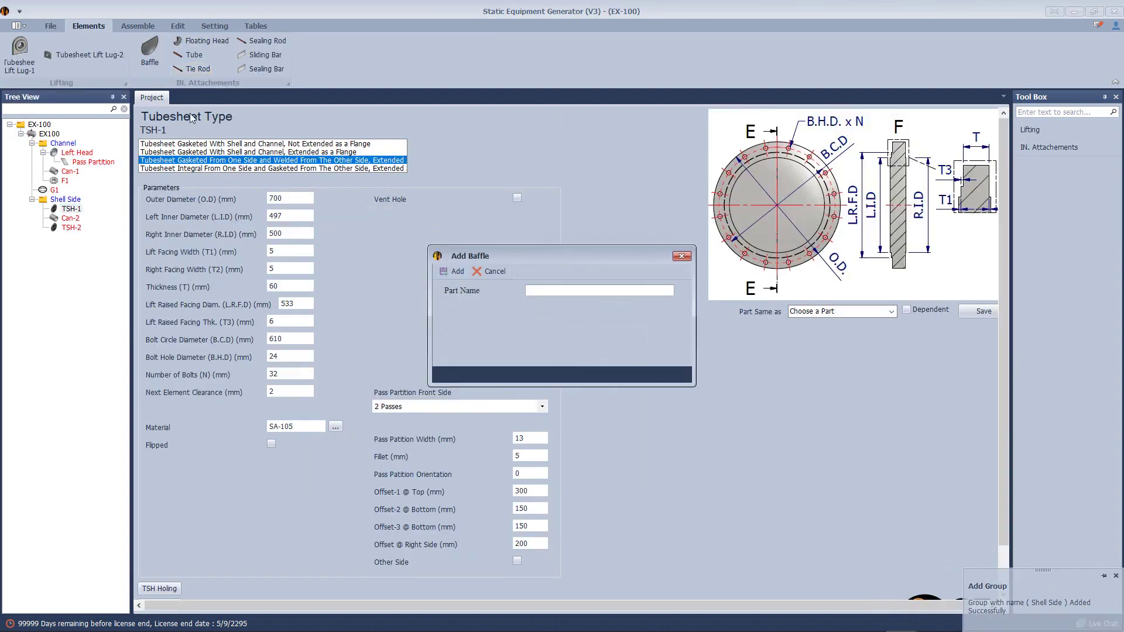
{"action": "type", "text": "B1"}
{"action": "left_click", "coordinate": [456, 271]}
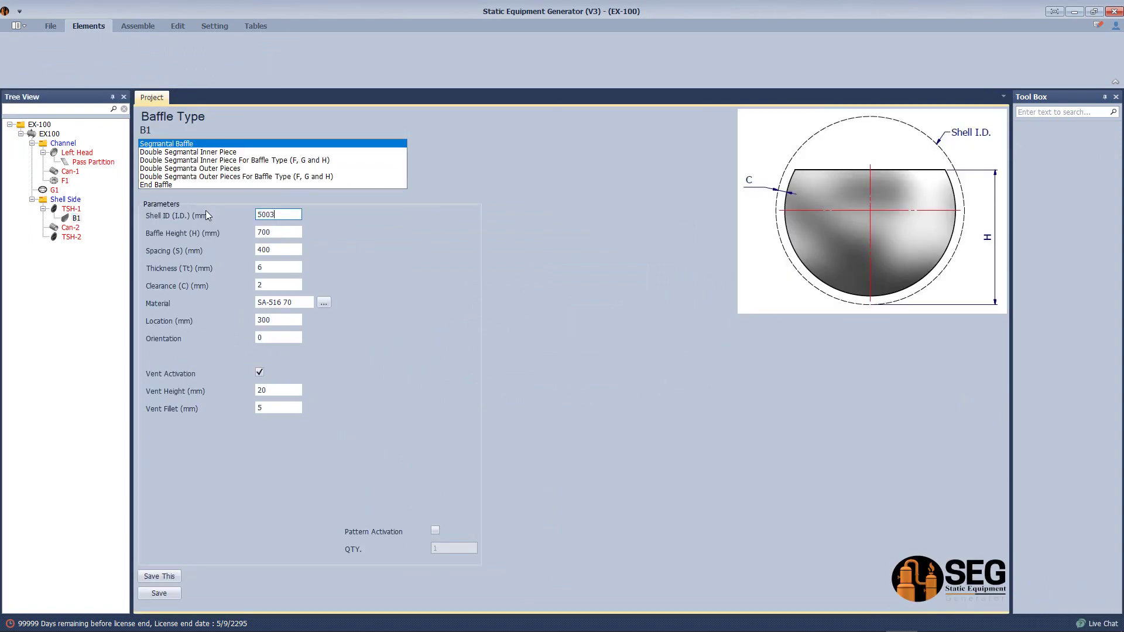
{"action": "key", "text": "Tab"}
{"action": "type", "text": "350"}
{"action": "key", "text": "Tab"}
{"action": "type", "text": "300"}
{"action": "key", "text": "Tab"}
{"action": "key", "text": "Tab"}
{"action": "key", "text": "Tab"}
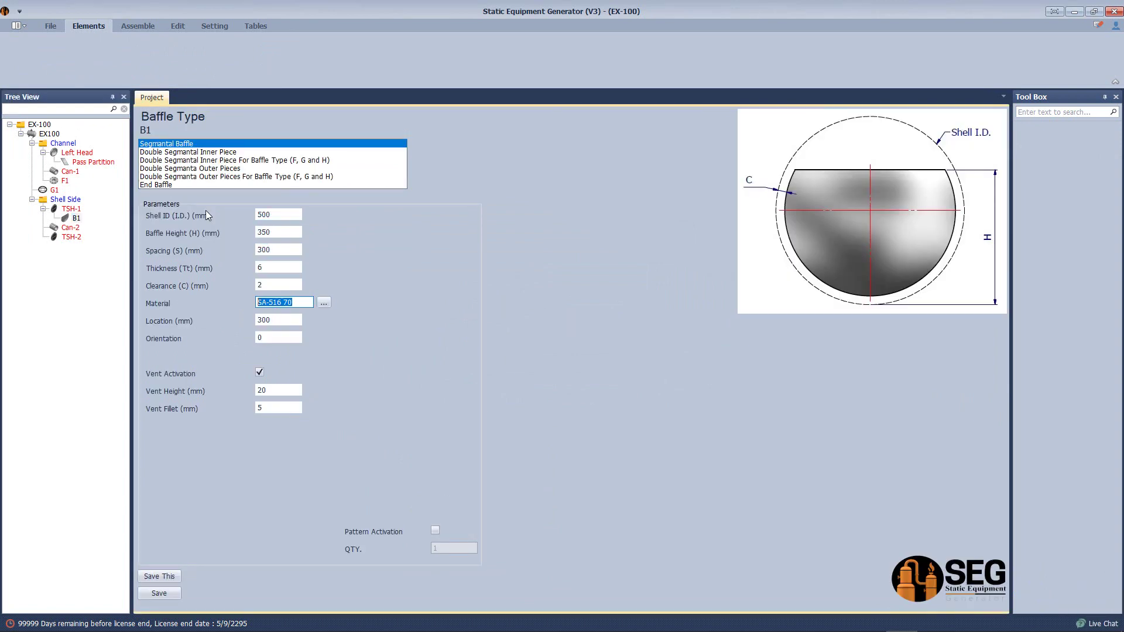
{"action": "key", "text": "Tab"}
{"action": "key", "text": "Tab"}
{"action": "key", "text": "Tab"}
{"action": "double_click", "coordinate": [261, 338]}
{"action": "type", "text": "180"}
{"action": "left_click", "coordinate": [259, 372]}
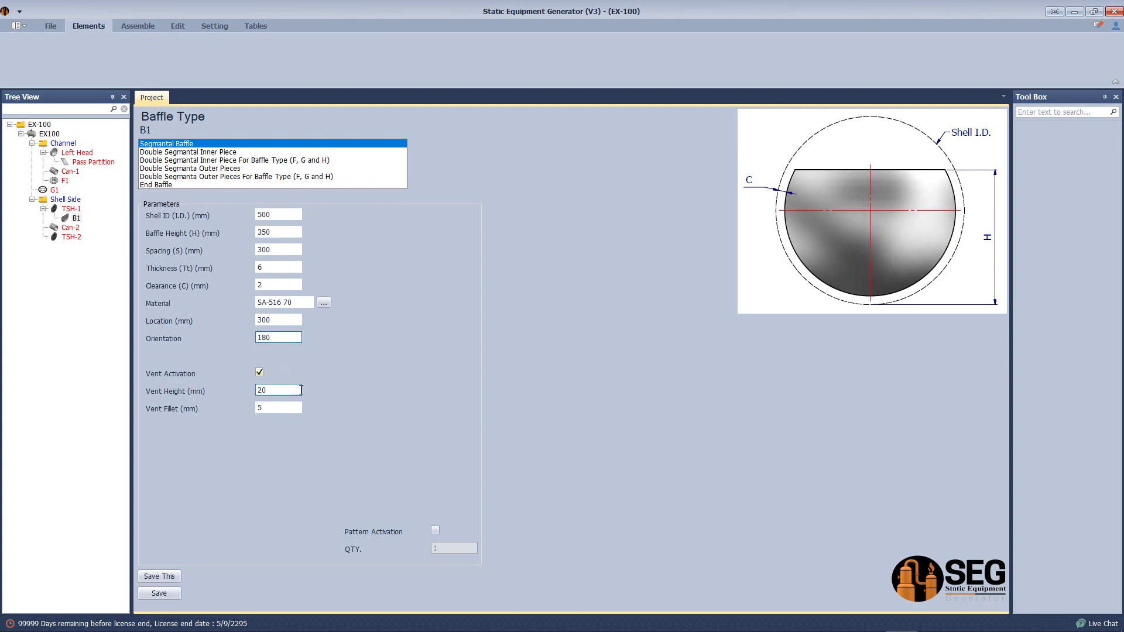
{"action": "key", "text": "Tab"}
{"action": "type", "text": "4"}
{"action": "left_click", "coordinate": [159, 594]}
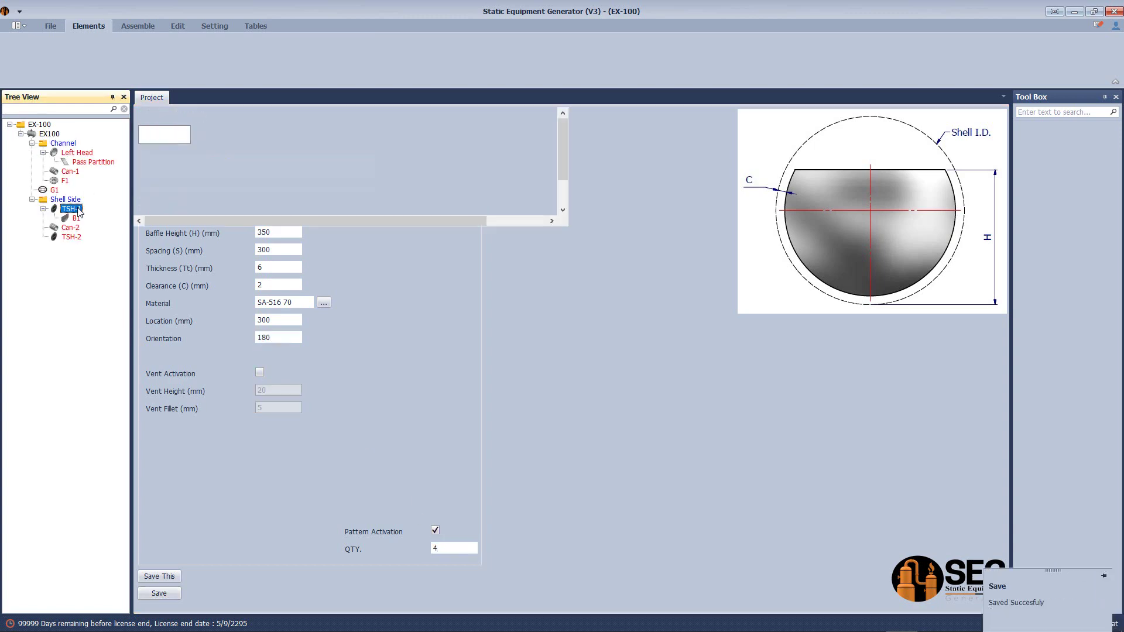
{"action": "left_click", "coordinate": [88, 26]}
- Add baffles B2 and B3 under TSH-1, saving B2 with its vent turned back on
{"action": "left_click", "coordinate": [152, 52]}
{"action": "left_click", "coordinate": [499, 309]}
{"action": "left_click", "coordinate": [455, 271]}
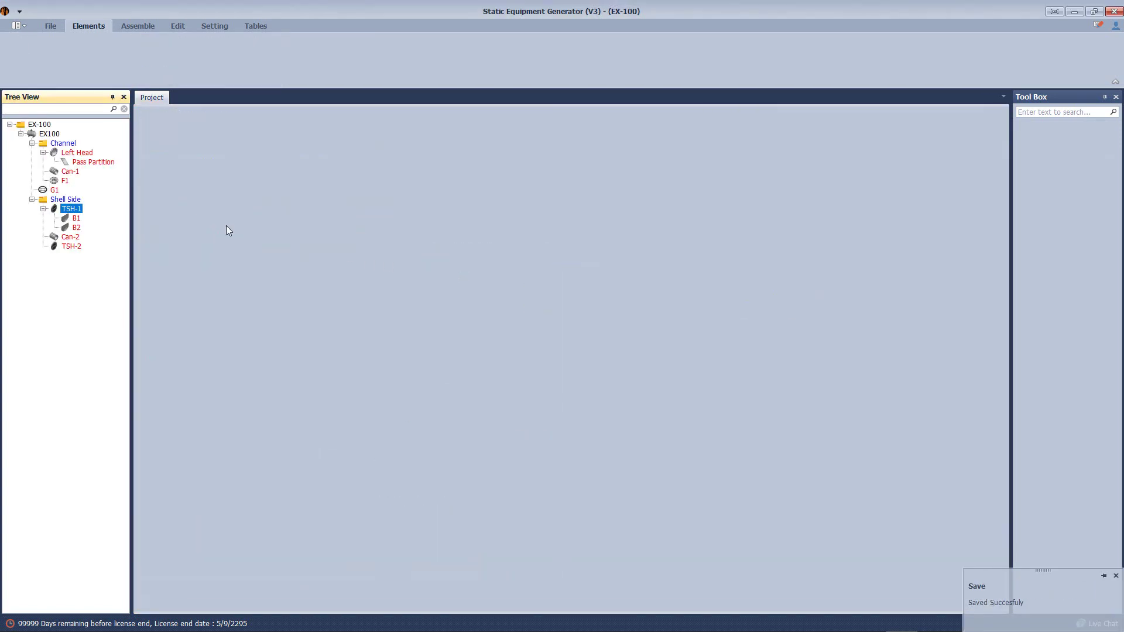
{"action": "left_click", "coordinate": [151, 47]}
{"action": "left_click", "coordinate": [454, 271]}
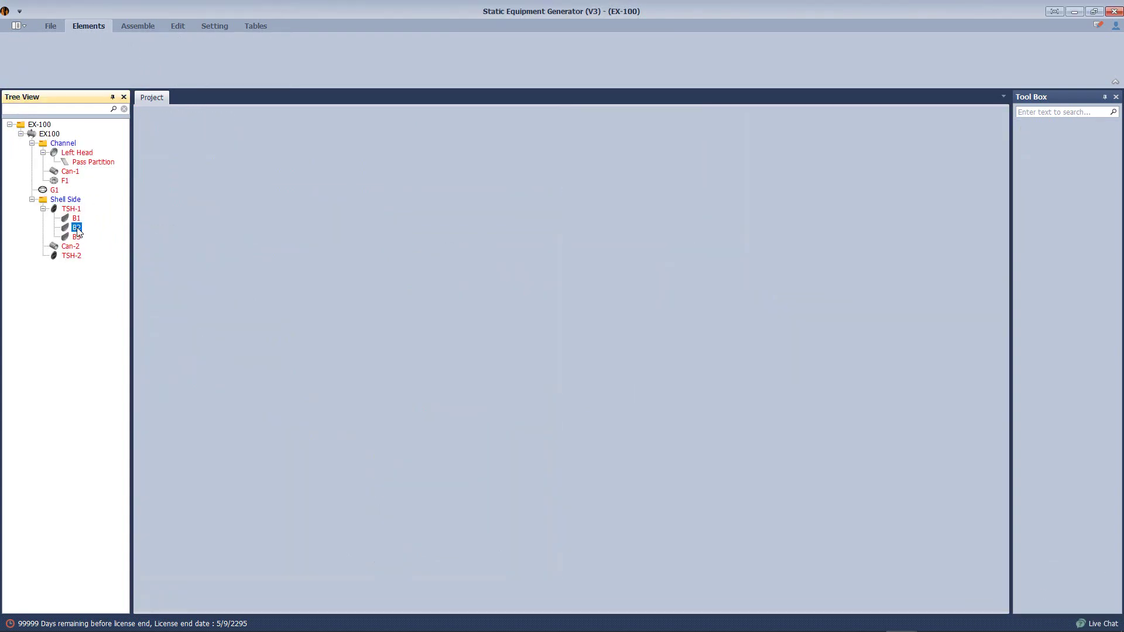
{"action": "left_click", "coordinate": [264, 373]}
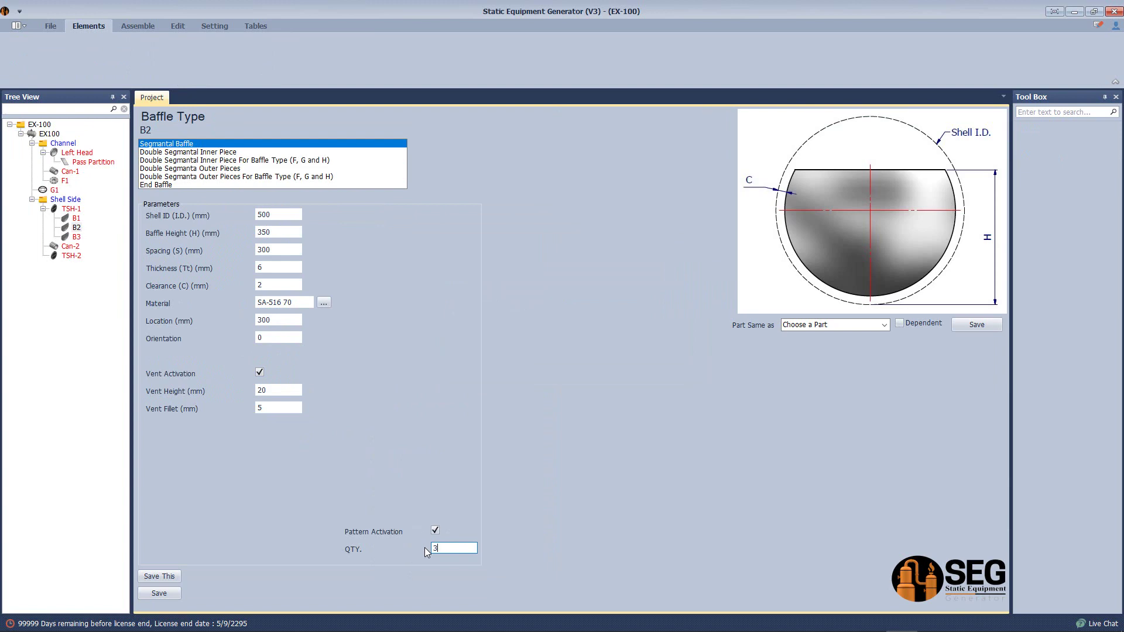
{"action": "left_click", "coordinate": [170, 593]}
{"action": "left_click", "coordinate": [76, 237]}
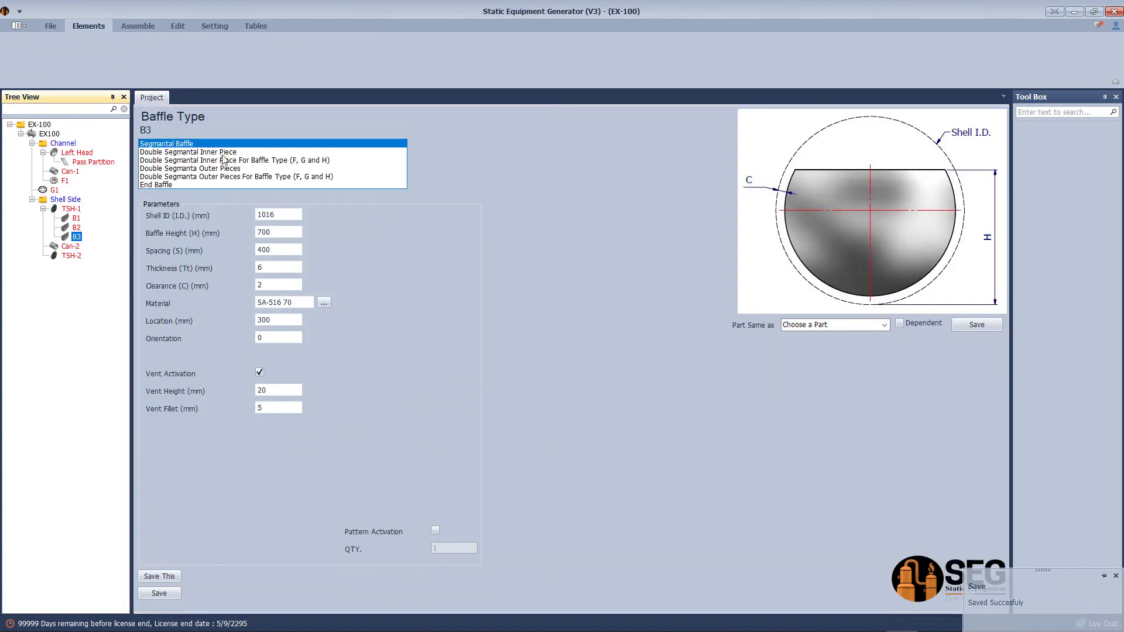
- Make B3 a double segmental outer-pieces baffle with a 150 mm cut
{"action": "left_click", "coordinate": [234, 176]}
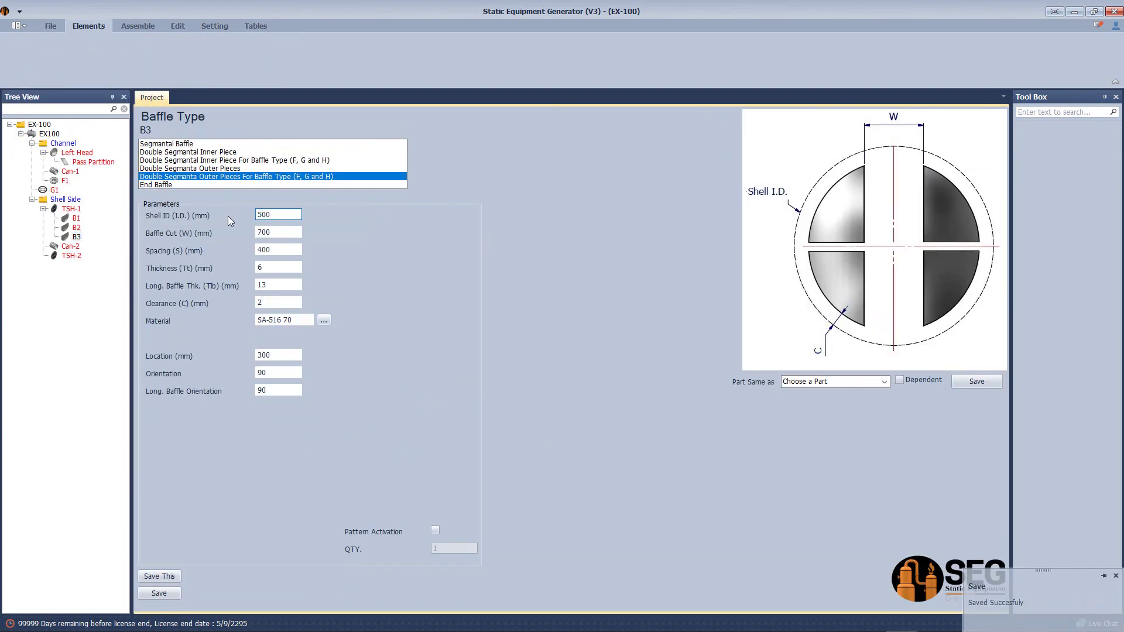
{"action": "key", "text": "Tab"}
{"action": "type", "text": "150"}
{"action": "key", "text": "Tab"}
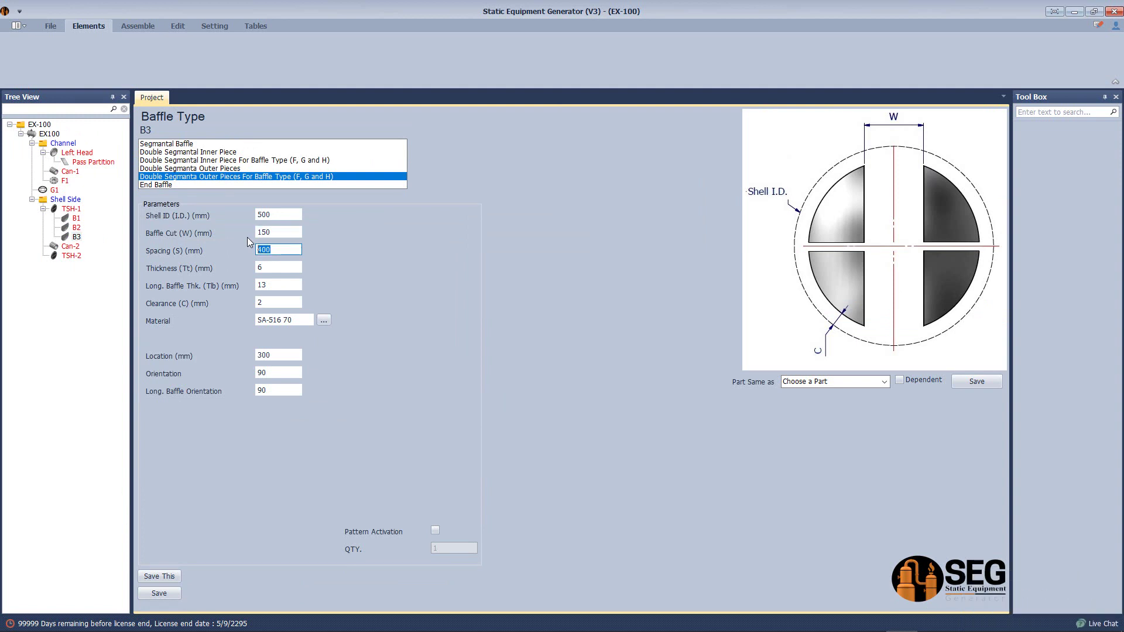
- Save B3 as an end baffle with 150 mm cuts at 1400 mm, then show TSH-1
{"action": "left_click", "coordinate": [258, 185]}
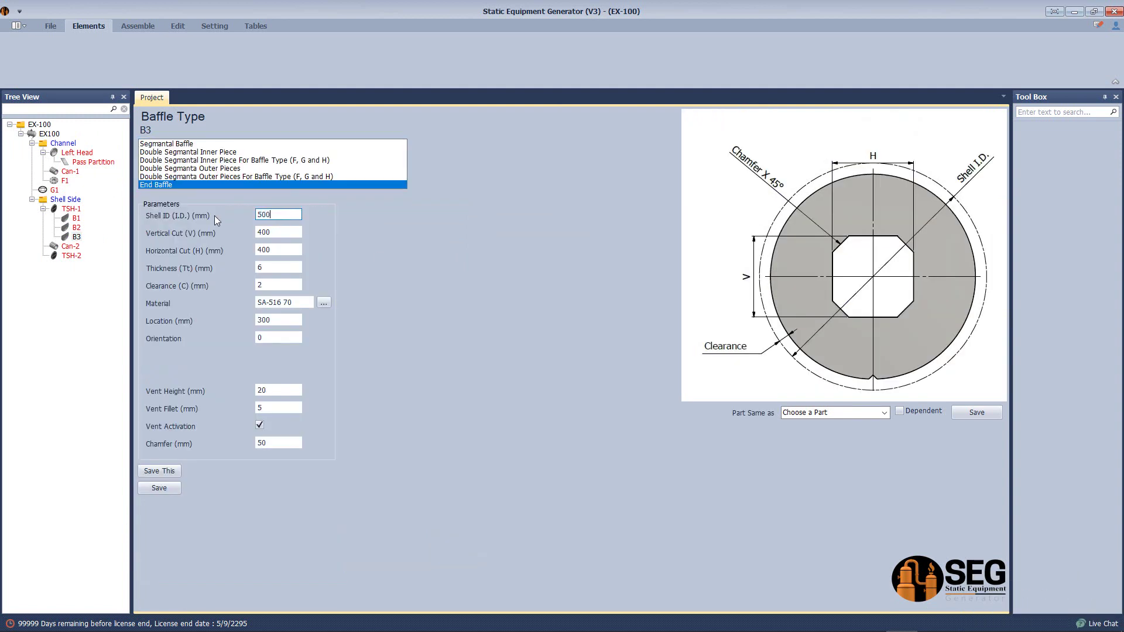
{"action": "key", "text": "Tab"}
{"action": "type", "text": "150"}
{"action": "key", "text": "Tab"}
{"action": "type", "text": "150"}
{"action": "key", "text": "Tab"}
{"action": "key", "text": "Tab"}
{"action": "key", "text": "Tab"}
{"action": "key", "text": "Tab"}
{"action": "type", "text": "1400"}
{"action": "key", "text": "Tab"}
{"action": "key", "text": "Tab"}
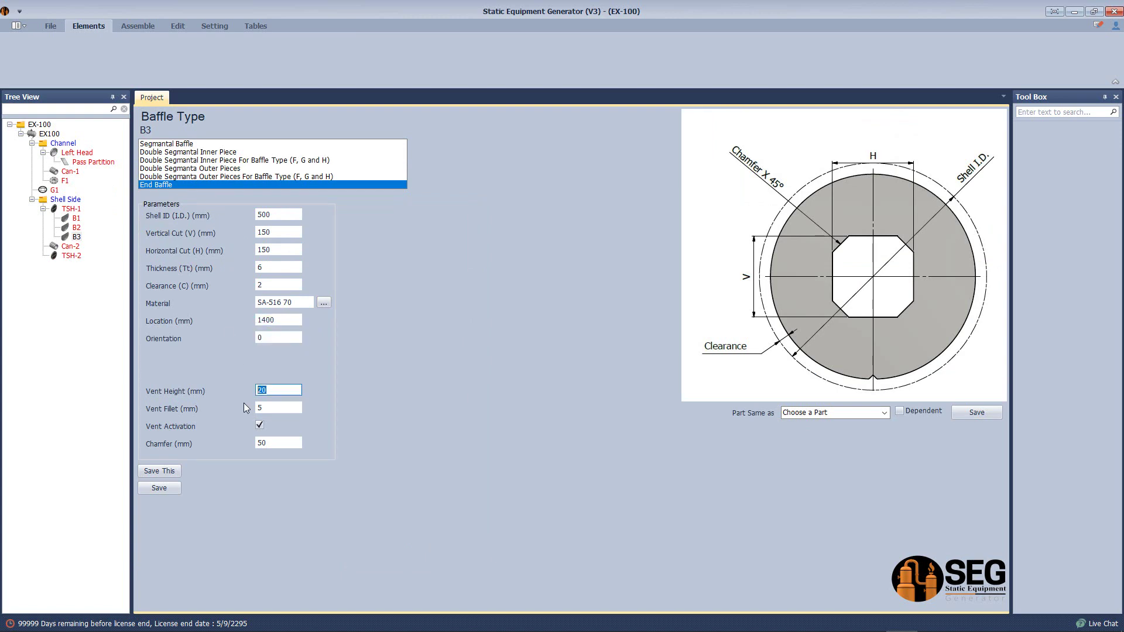
{"action": "type", "text": "10"}
{"action": "left_click", "coordinate": [141, 488]}
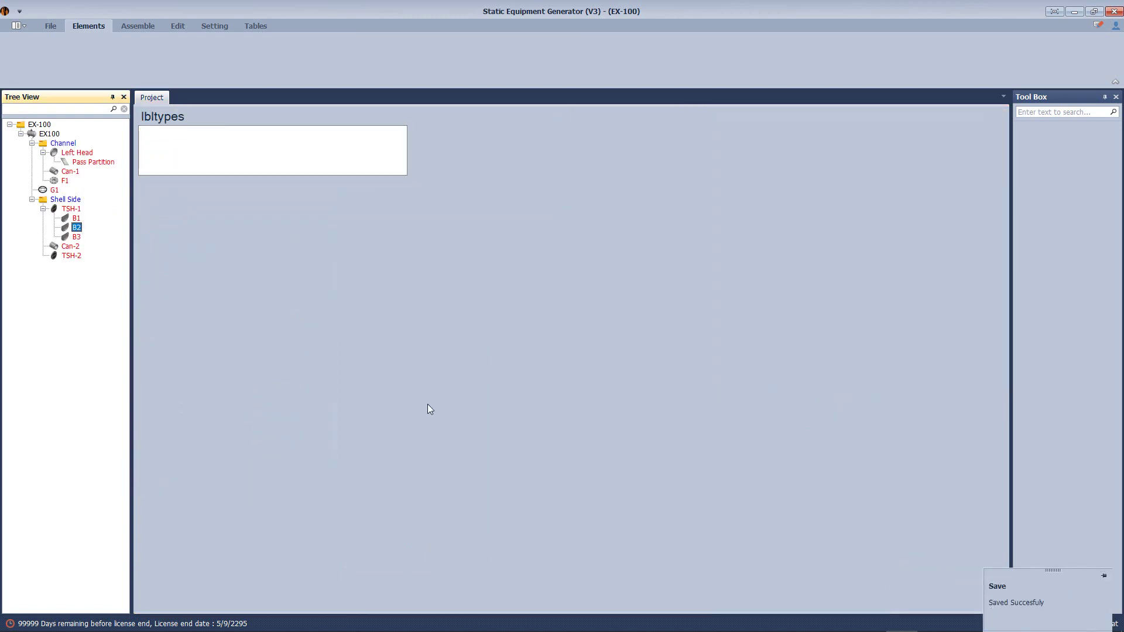
{"action": "type", "text": "1"}
{"action": "left_click", "coordinate": [159, 593]}
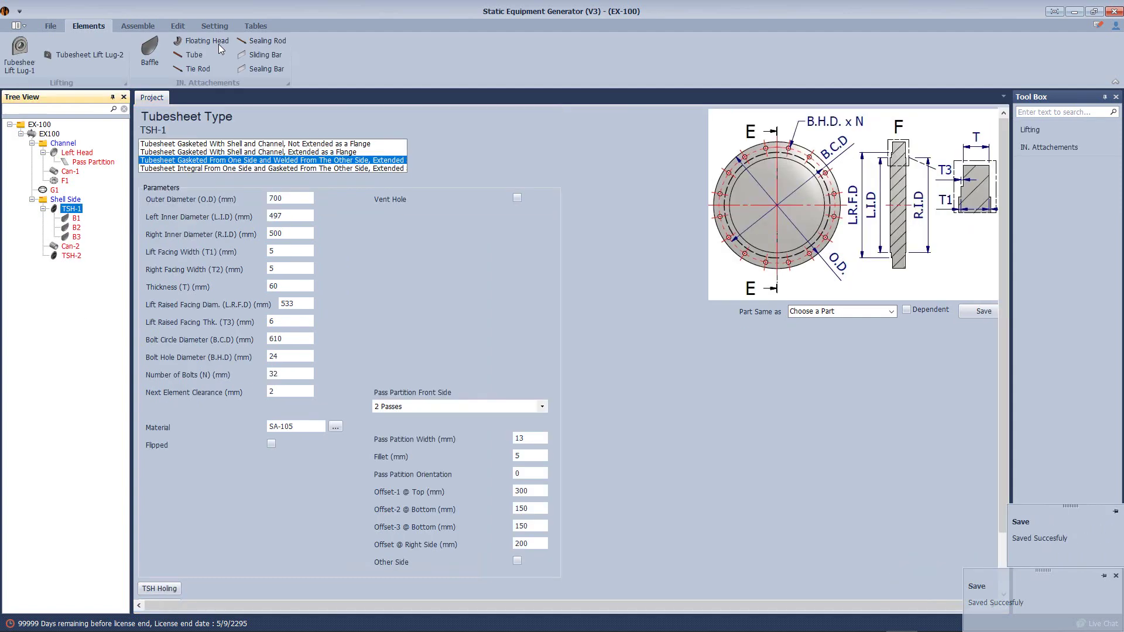
- Add a Tube under TSH-1 and save it
{"action": "left_click", "coordinate": [193, 54]}
{"action": "type", "text": "Tube"}
{"action": "left_click", "coordinate": [454, 271]}
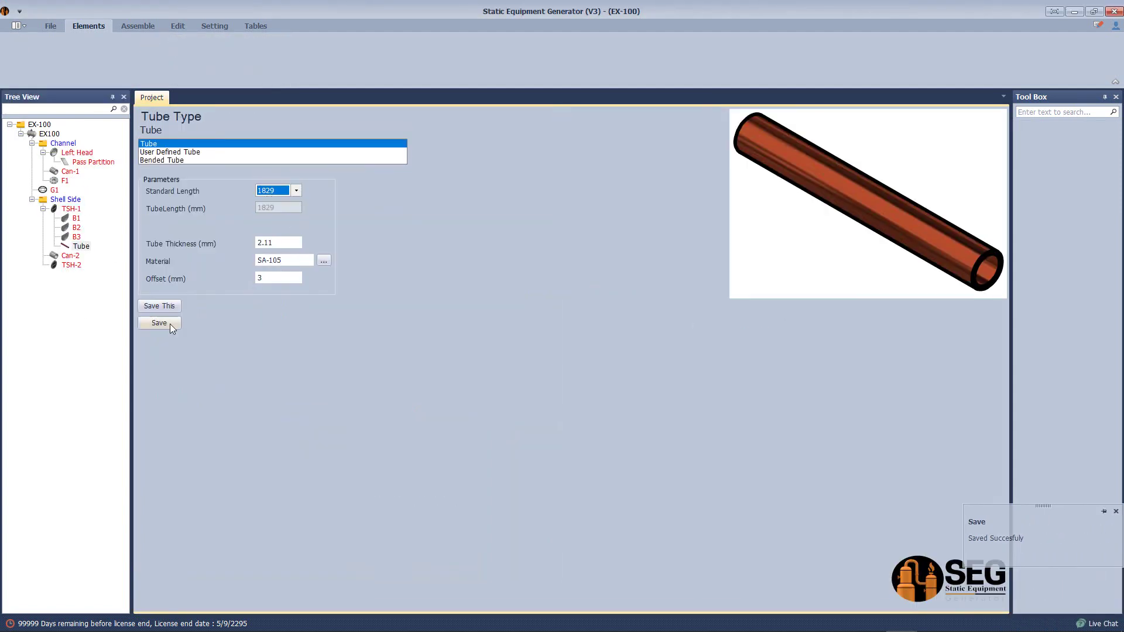
{"action": "left_click", "coordinate": [170, 324]}
- Add tie rod TR, 1550 mm long with 45 mm nut offset, and save it
{"action": "left_click", "coordinate": [188, 68]}
{"action": "type", "text": "TR"}
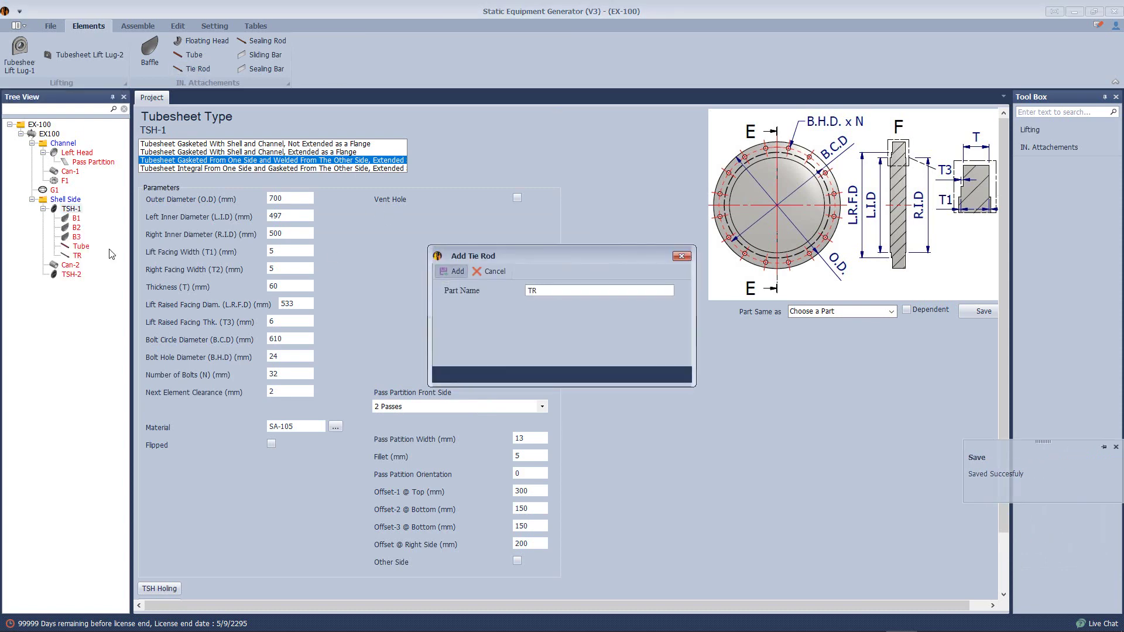
{"action": "left_click", "coordinate": [454, 271]}
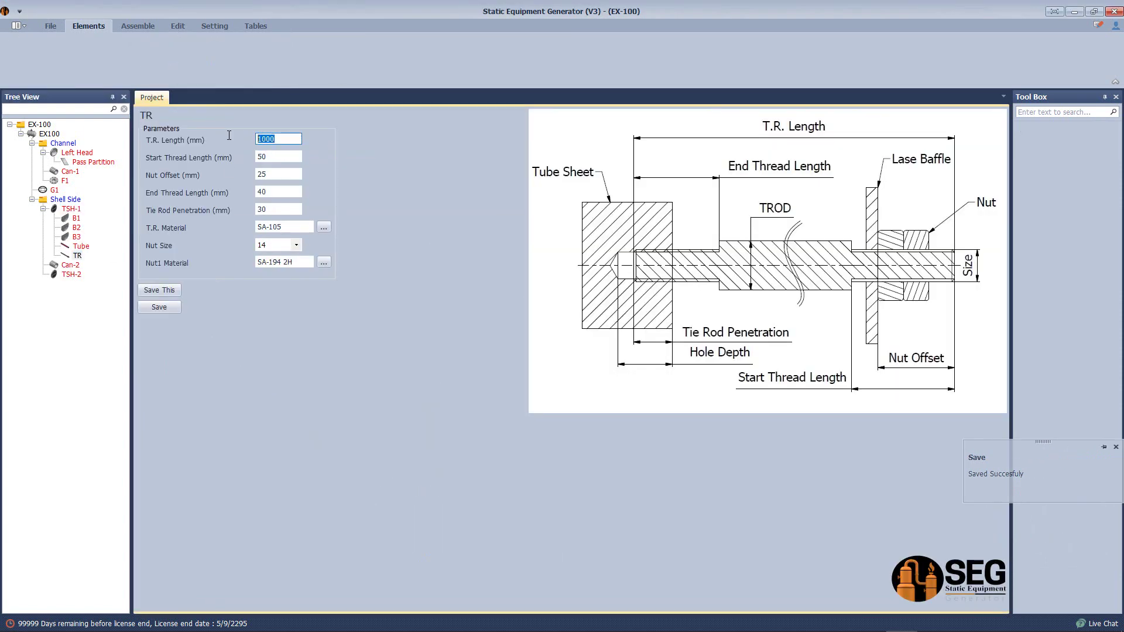
{"action": "type", "text": "1550"}
{"action": "left_click", "coordinate": [287, 191]}
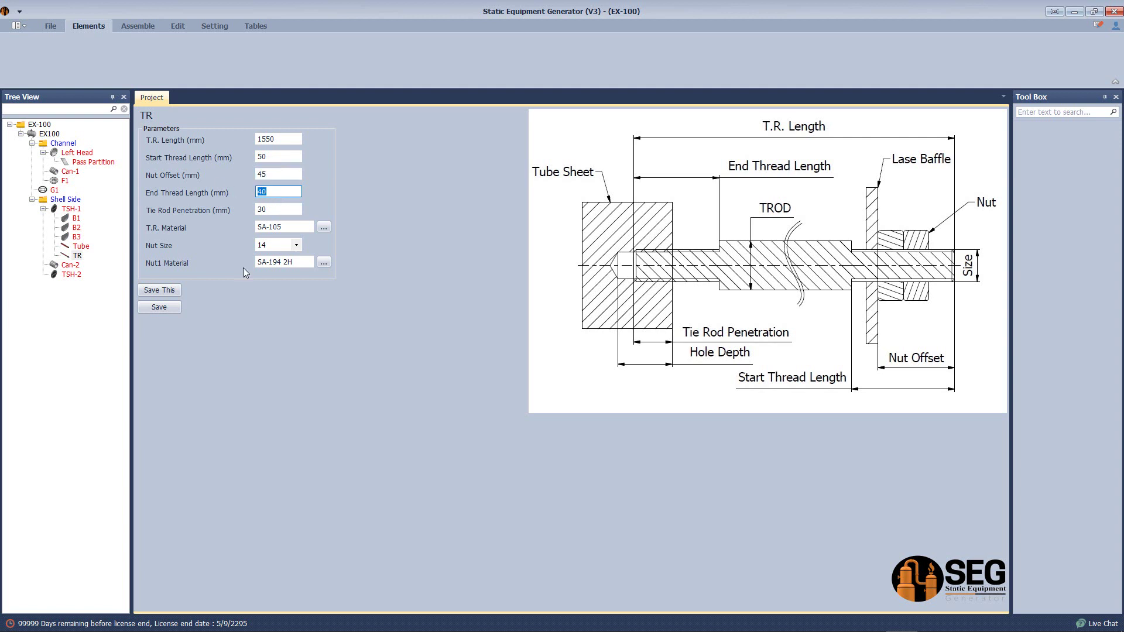
{"action": "left_click", "coordinate": [159, 307]}
{"action": "left_click", "coordinate": [137, 25]}
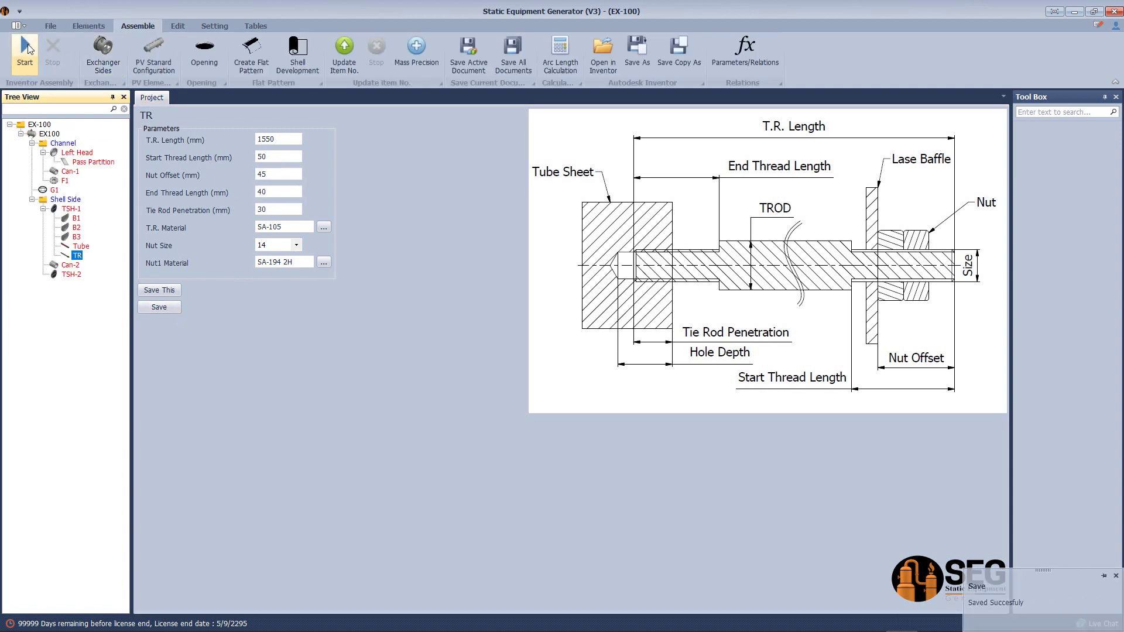
- Generate the EX100 assembly in Inventor, then reopen TSH-1 and start generating its tube holes
{"action": "left_click", "coordinate": [26, 50]}
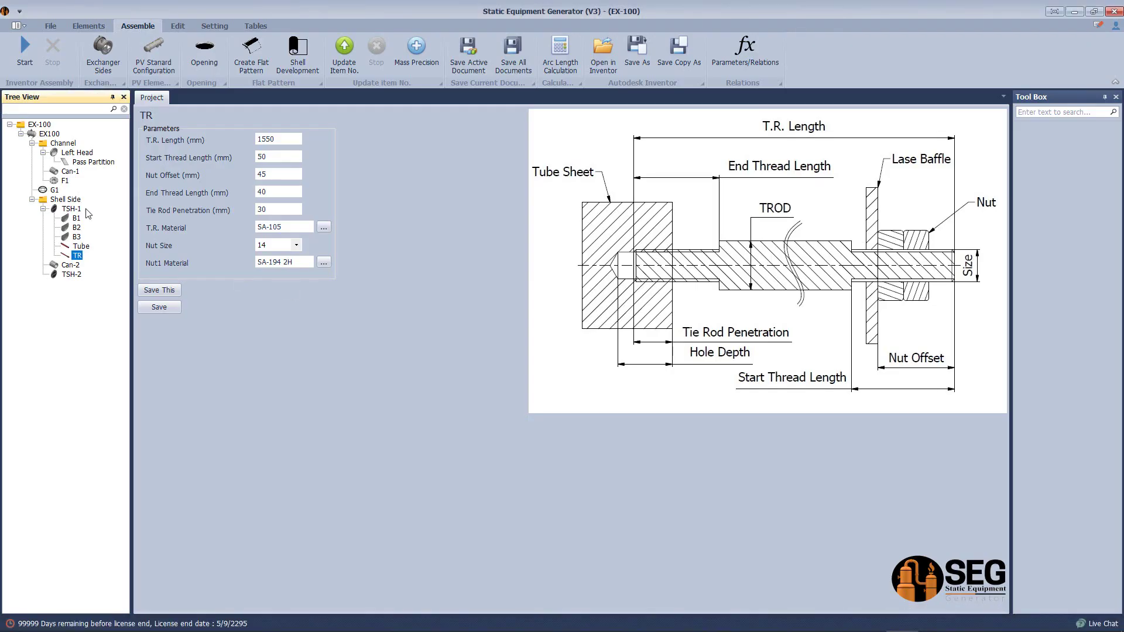
{"action": "left_click", "coordinate": [86, 209]}
{"action": "left_click", "coordinate": [160, 589]}
{"action": "left_click", "coordinate": [534, 125]}
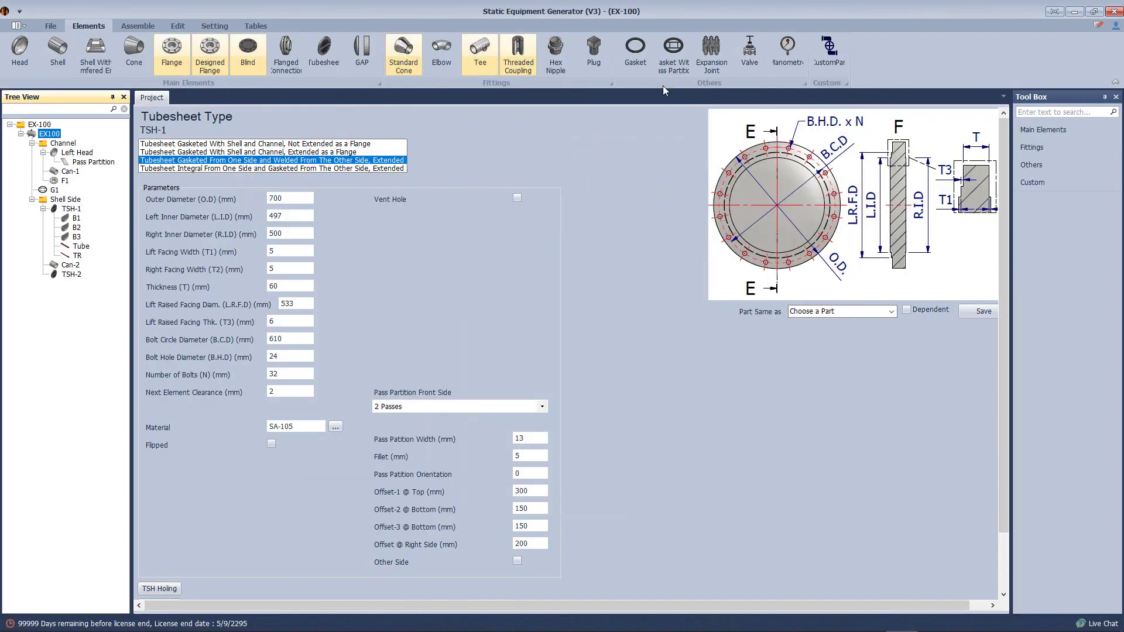
- Add gasket G2 with 303 mm inner diameter, 4.5 mm thickness and 15 mm width
{"action": "left_click", "coordinate": [633, 51]}
{"action": "left_click", "coordinate": [454, 272]}
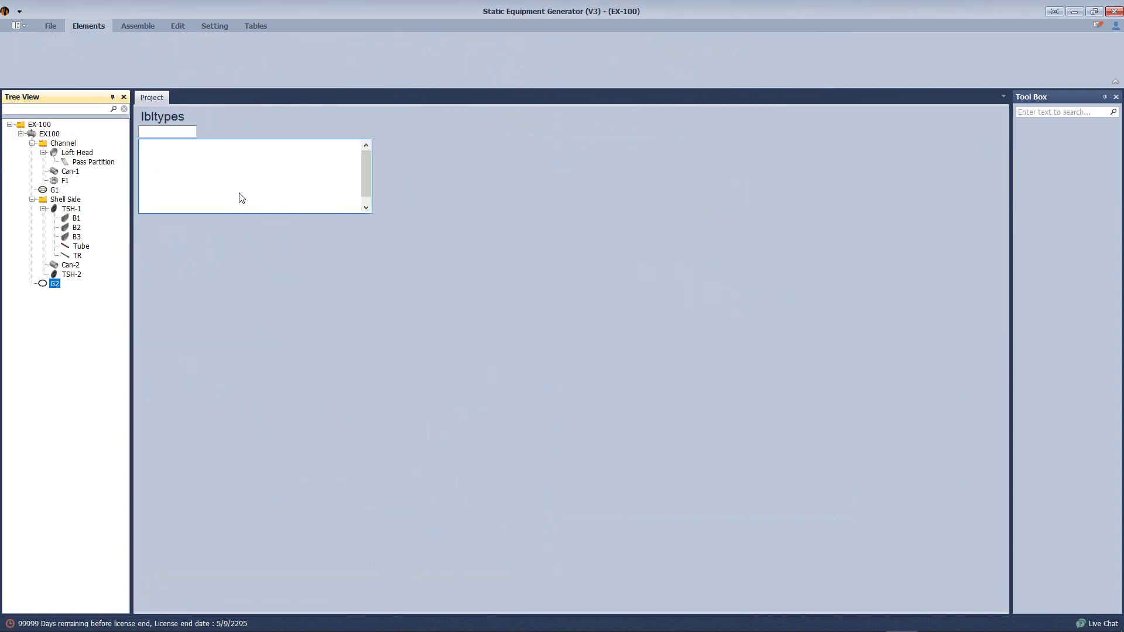
{"action": "type", "text": "503"}
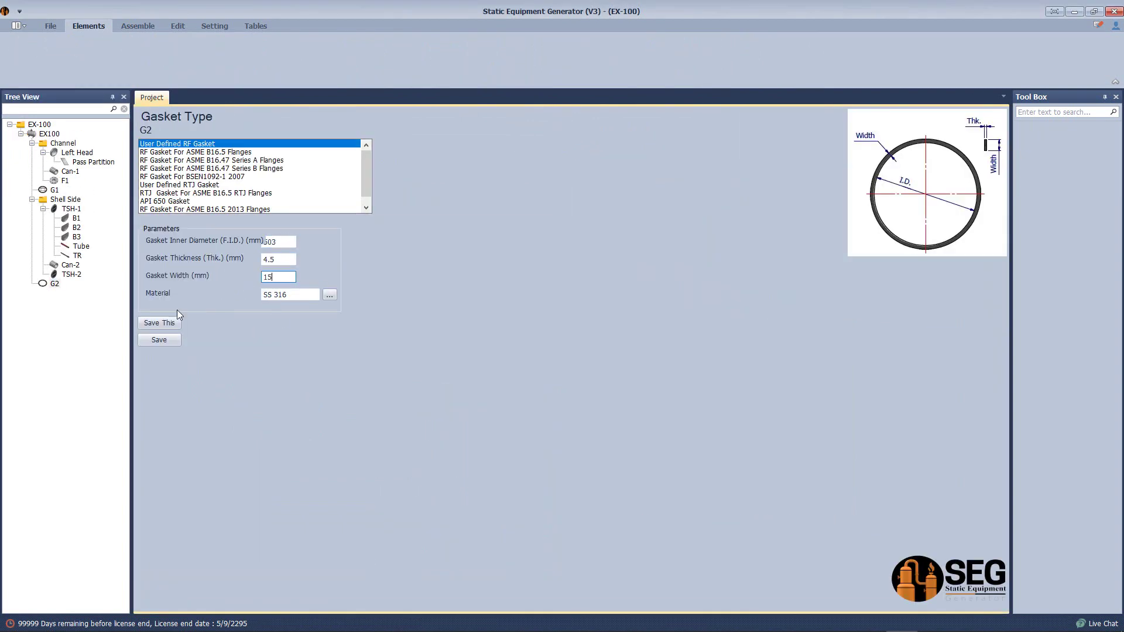
{"action": "left_click", "coordinate": [159, 322]}
{"action": "left_click", "coordinate": [50, 133]}
- Add designed flange F2 matching F1 and save it
{"action": "left_click", "coordinate": [216, 51]}
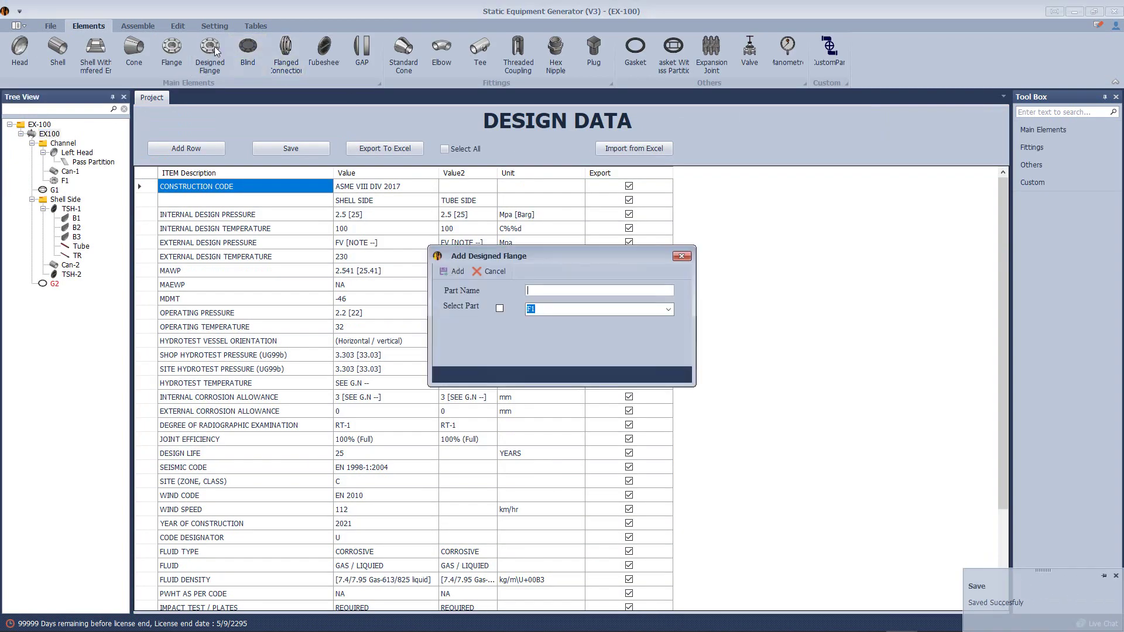
{"action": "type", "text": "F2"}
{"action": "left_click", "coordinate": [455, 272]}
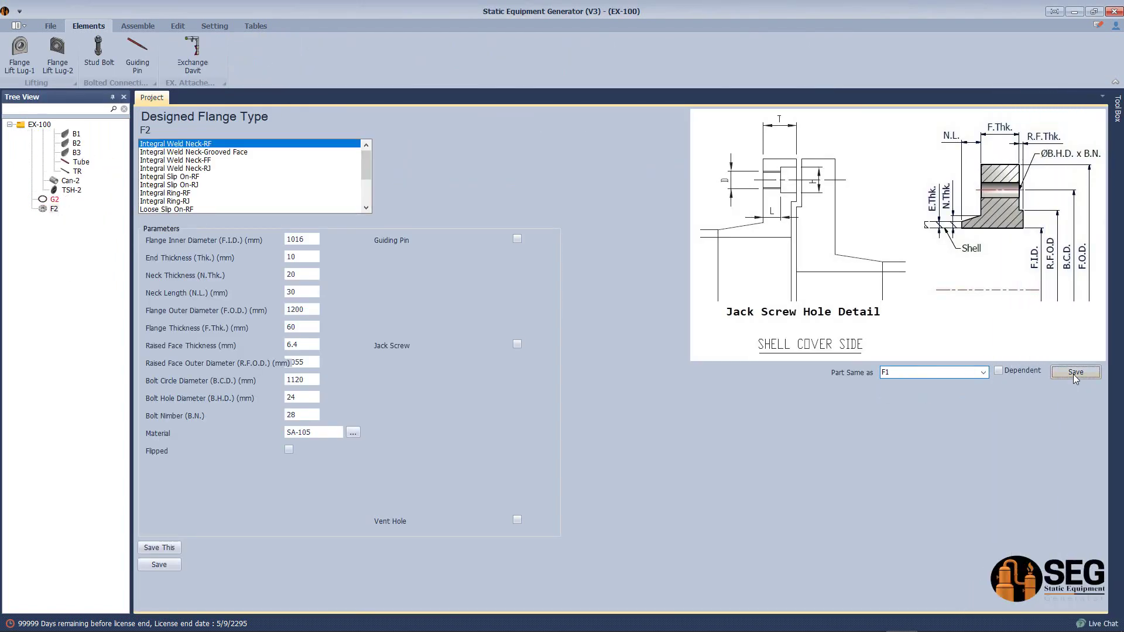
{"action": "key", "text": "Return"}
{"action": "left_click", "coordinate": [50, 134]}
- Add shell Can-3 and a Right Head to the exchanger
{"action": "left_click", "coordinate": [58, 51]}
{"action": "type", "text": "Can-3"}
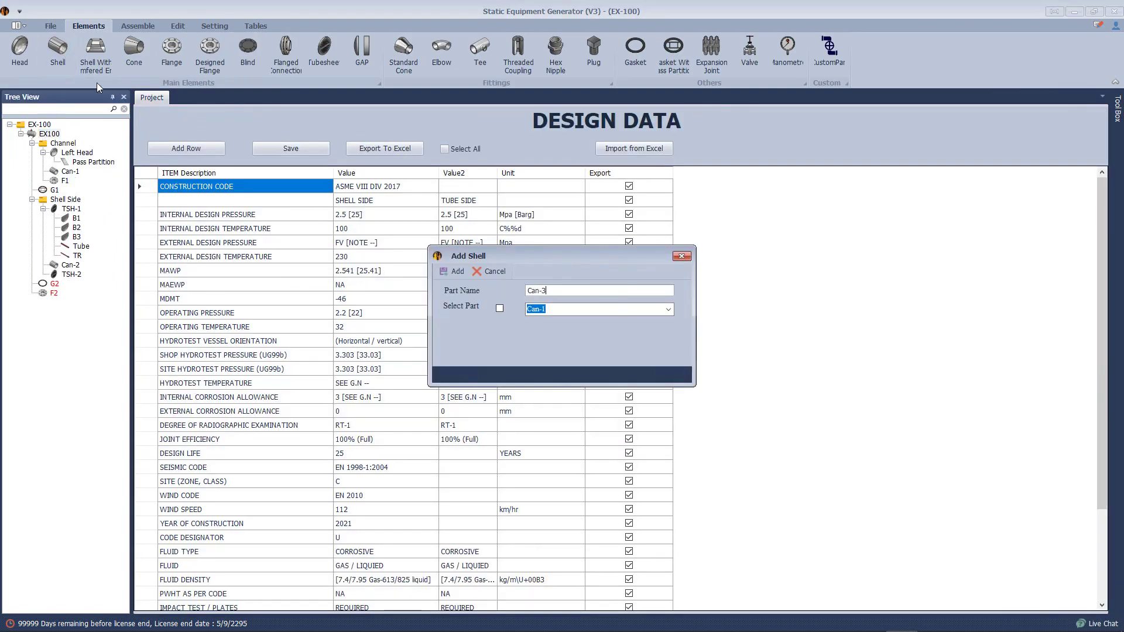
{"action": "key", "text": "Return"}
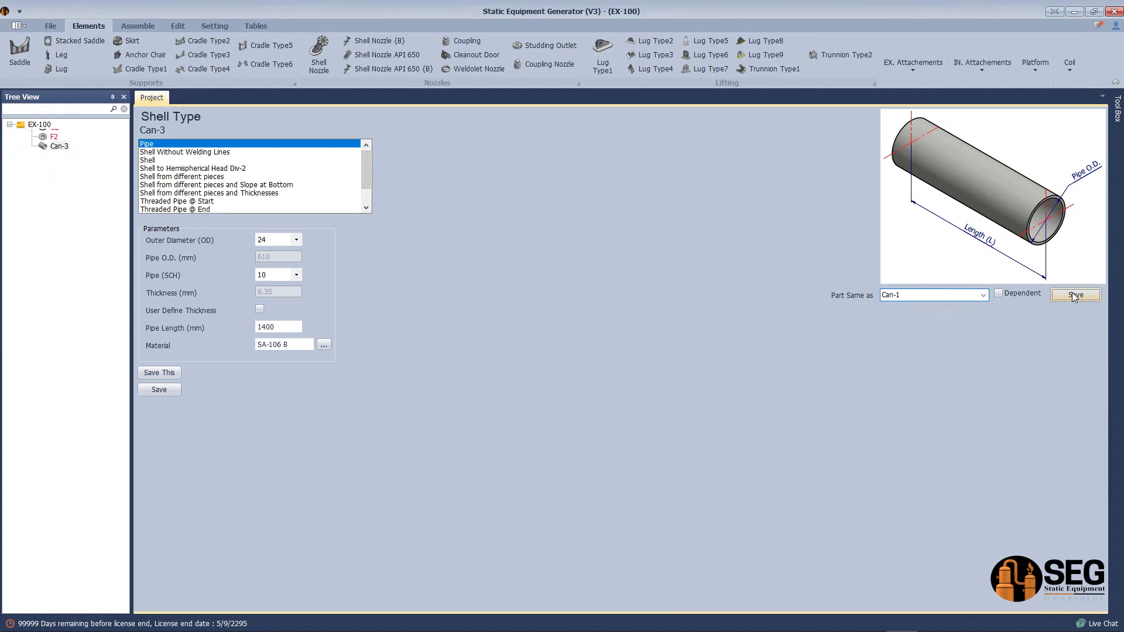
{"action": "key", "text": "Return"}
{"action": "left_click", "coordinate": [50, 134]}
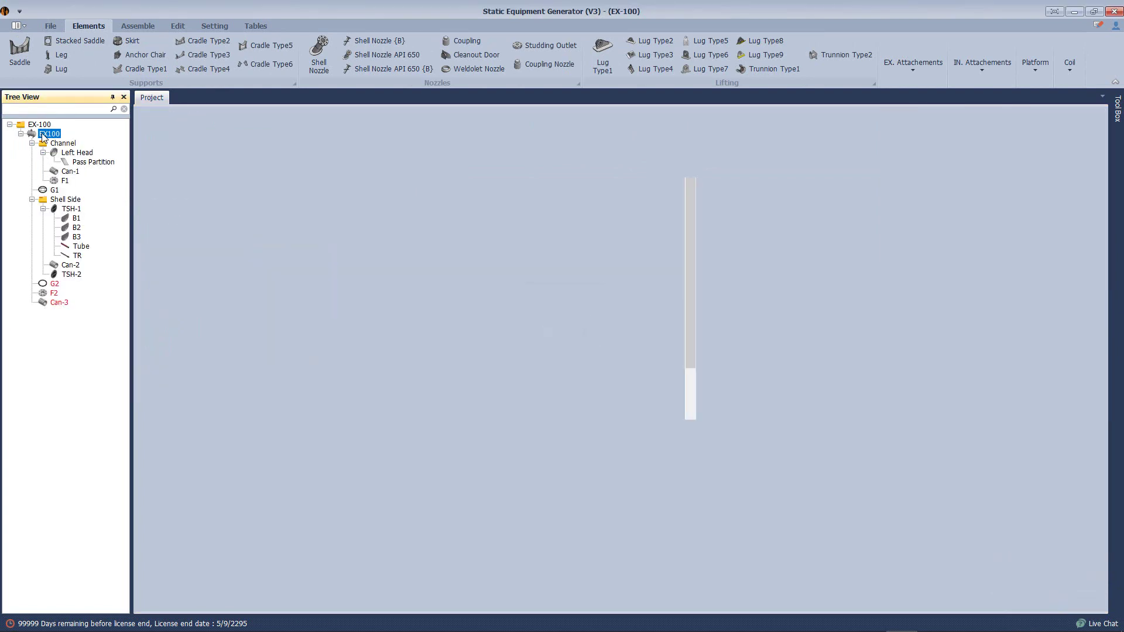
{"action": "left_click", "coordinate": [23, 54]}
{"action": "type", "text": "Right Head"}
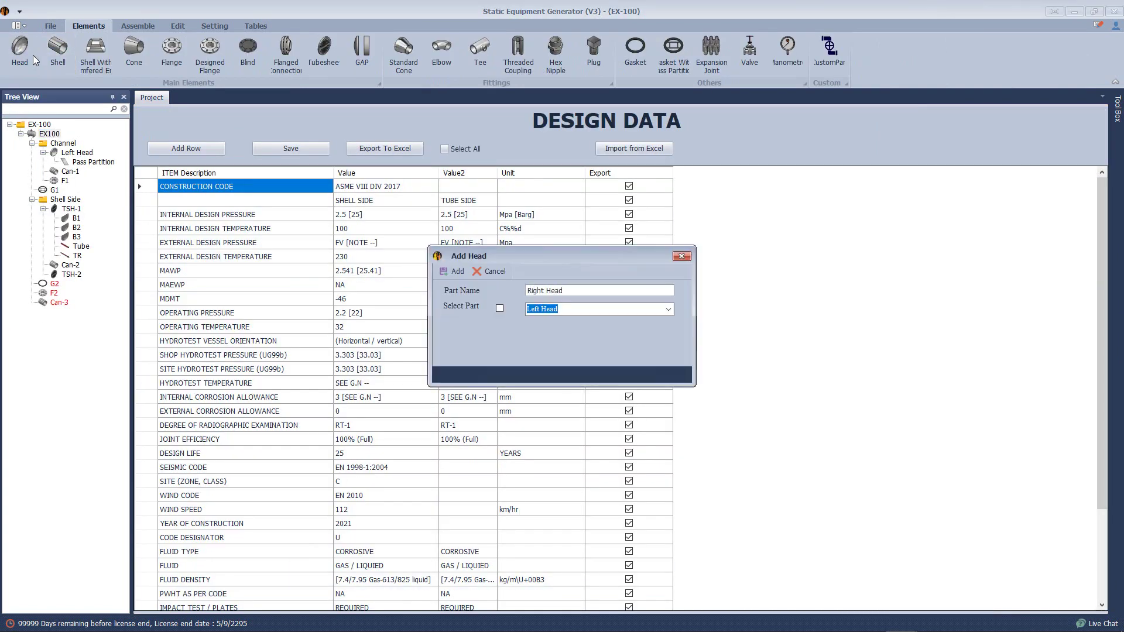
{"action": "key", "text": "Return"}
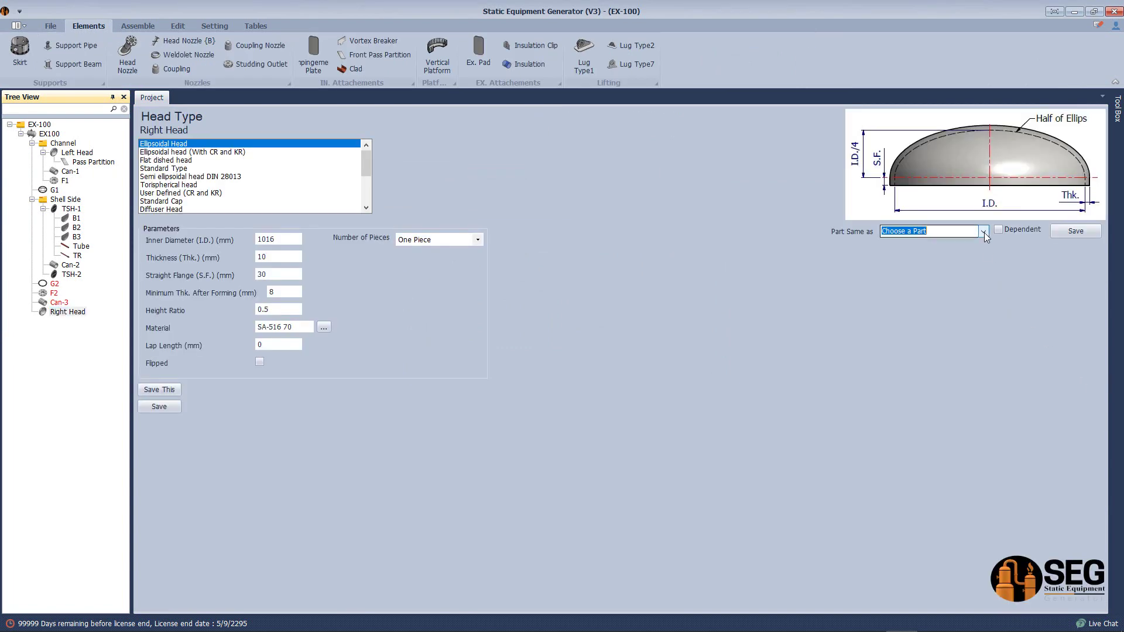
- Save flange F2, set Can-3 length to 200, and regenerate the Inventor assembly
{"action": "left_click", "coordinate": [43, 293]}
{"action": "left_click", "coordinate": [158, 564]}
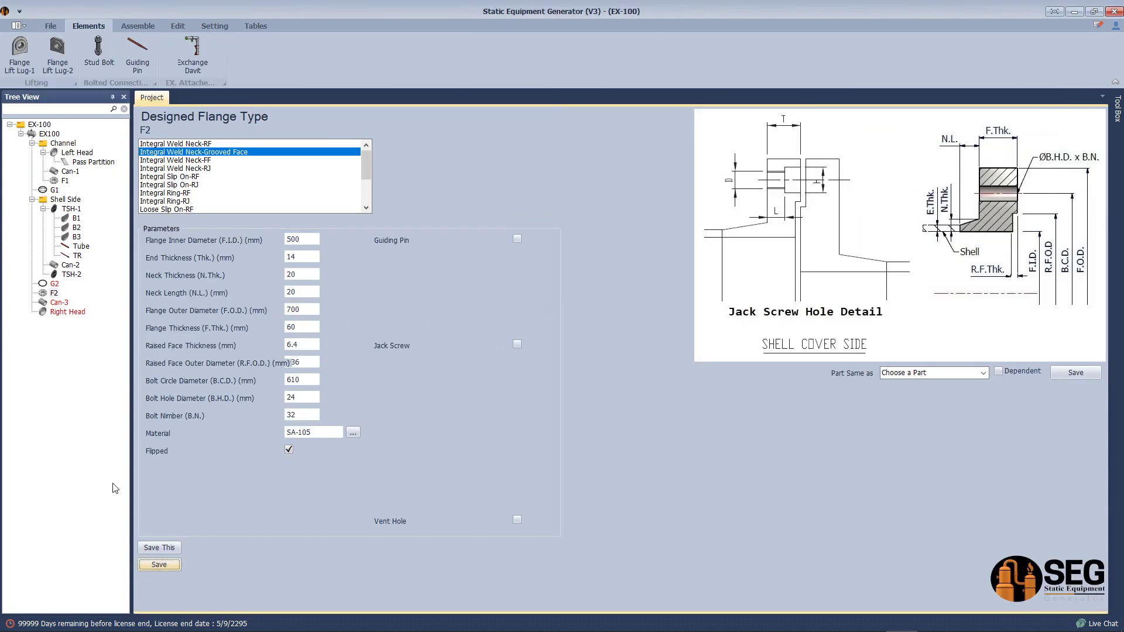
{"action": "left_click", "coordinate": [59, 302]}
{"action": "left_click", "coordinate": [262, 291]}
{"action": "key", "text": "BackSpace"}
{"action": "type", "text": "200"}
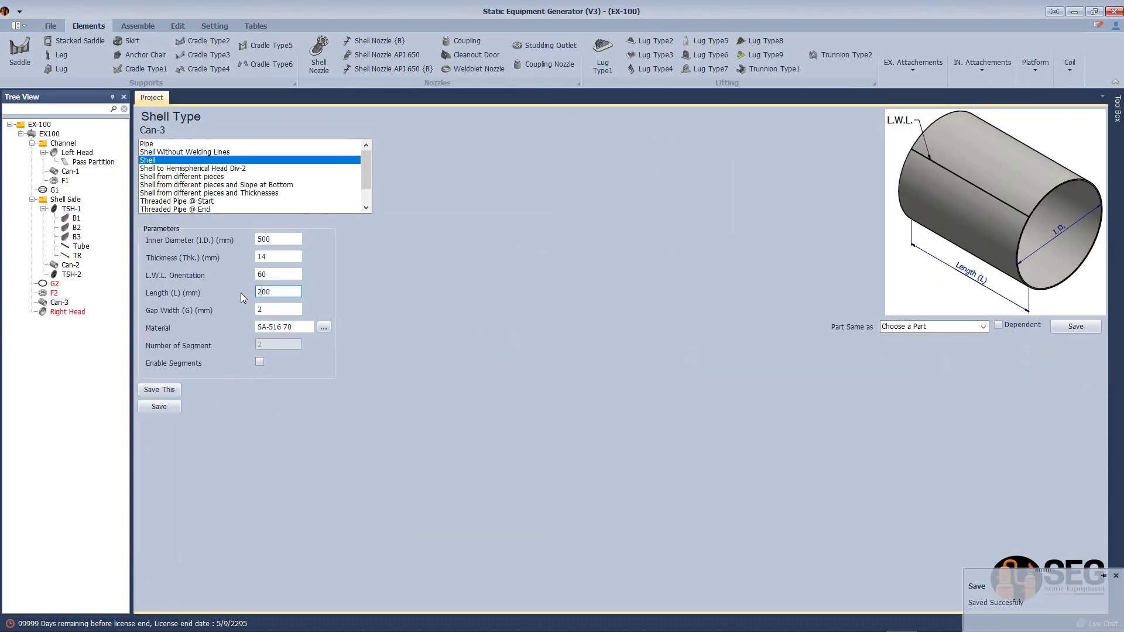
{"action": "left_click", "coordinate": [68, 311]}
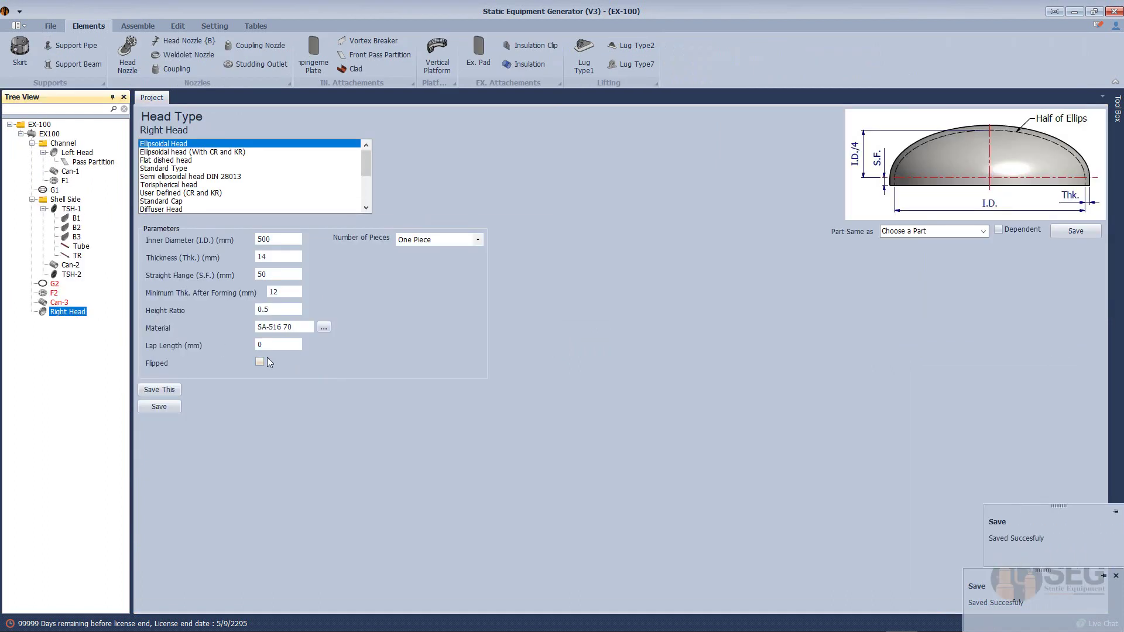
{"action": "left_click", "coordinate": [138, 25]}
{"action": "left_click", "coordinate": [19, 51]}
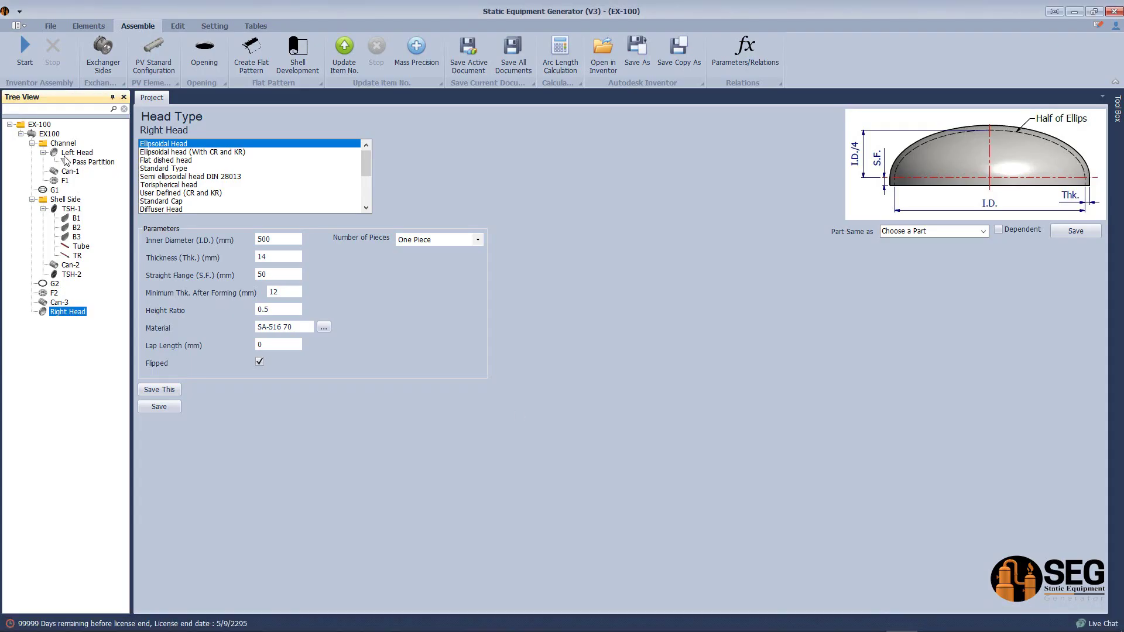
- Add LWN Connected to Shell nozzle N1 of size 4 to Can-1 and save it
{"action": "left_click", "coordinate": [89, 26]}
{"action": "left_click", "coordinate": [319, 56]}
{"action": "key", "text": "Return"}
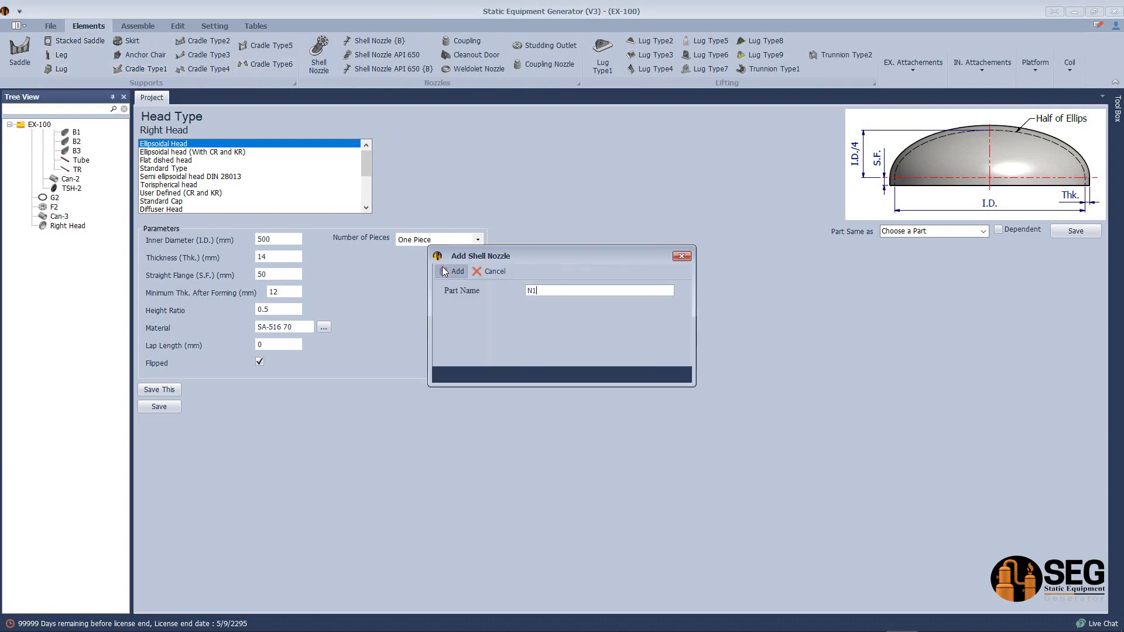
{"action": "left_click", "coordinate": [179, 160]}
{"action": "left_click", "coordinate": [246, 257]}
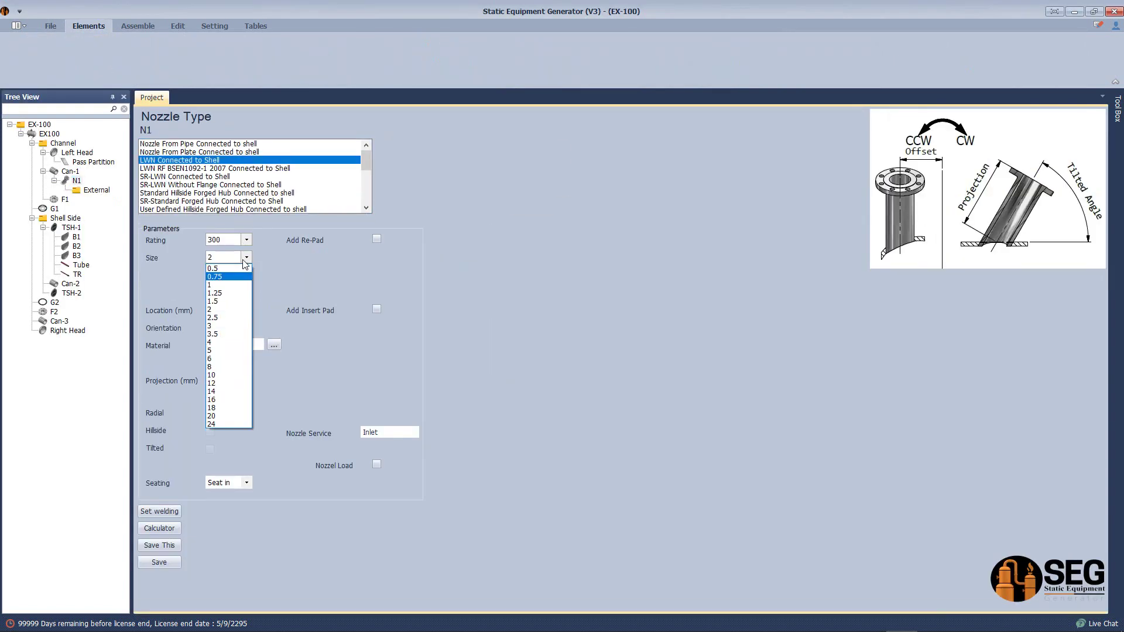
{"action": "left_click", "coordinate": [226, 346]}
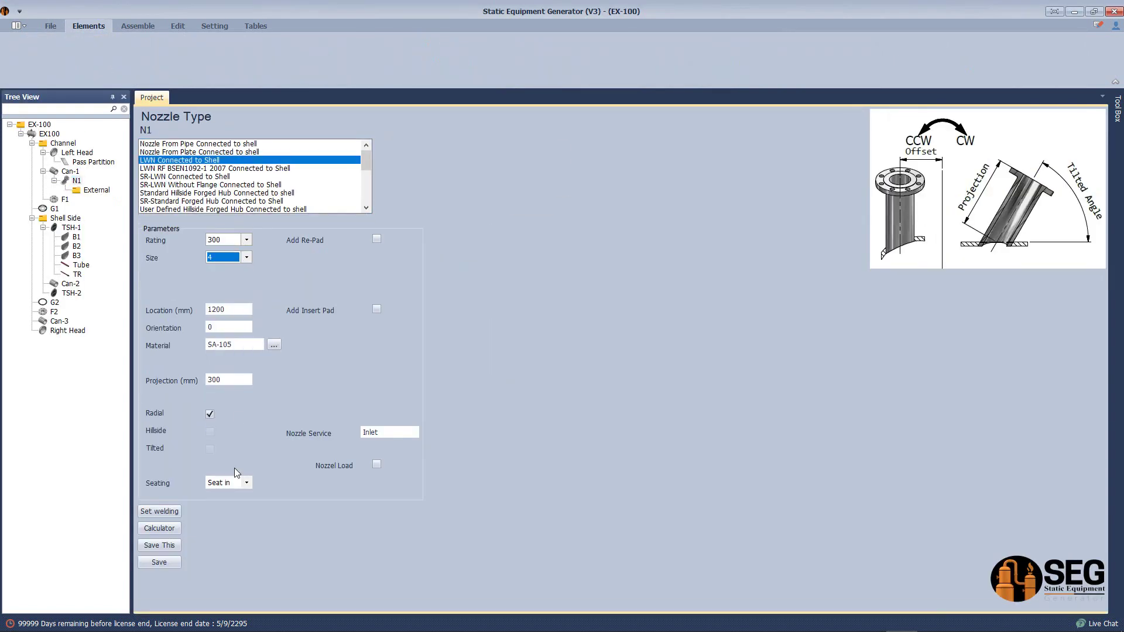
{"action": "left_click", "coordinate": [159, 562]}
{"action": "type", "text": "500"}
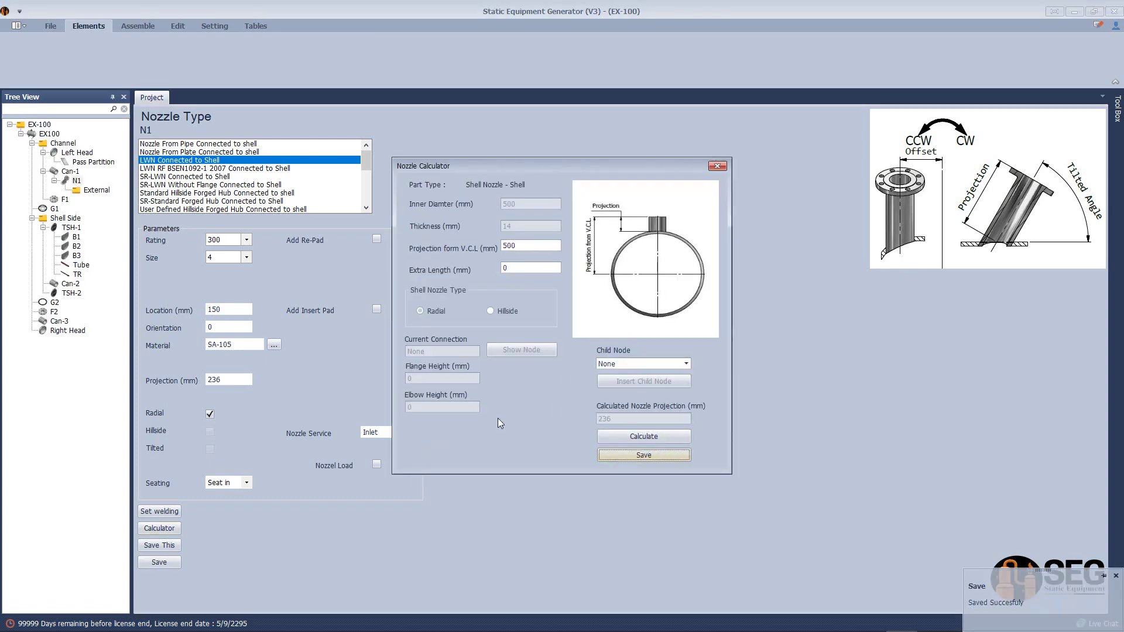
{"action": "left_click", "coordinate": [643, 455]}
- Add nozzle N2 on Can-1 as a copy of N1, oriented at 180, and save it
{"action": "left_click", "coordinate": [70, 171]}
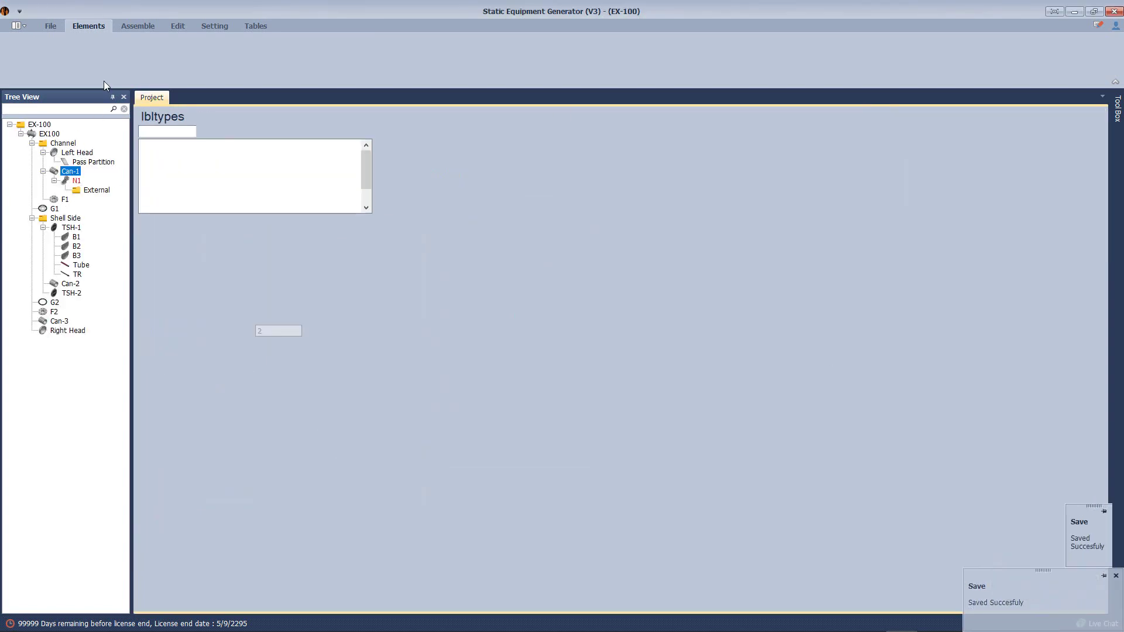
{"action": "left_click", "coordinate": [88, 25]}
{"action": "left_click", "coordinate": [319, 55]}
{"action": "left_click", "coordinate": [452, 271]}
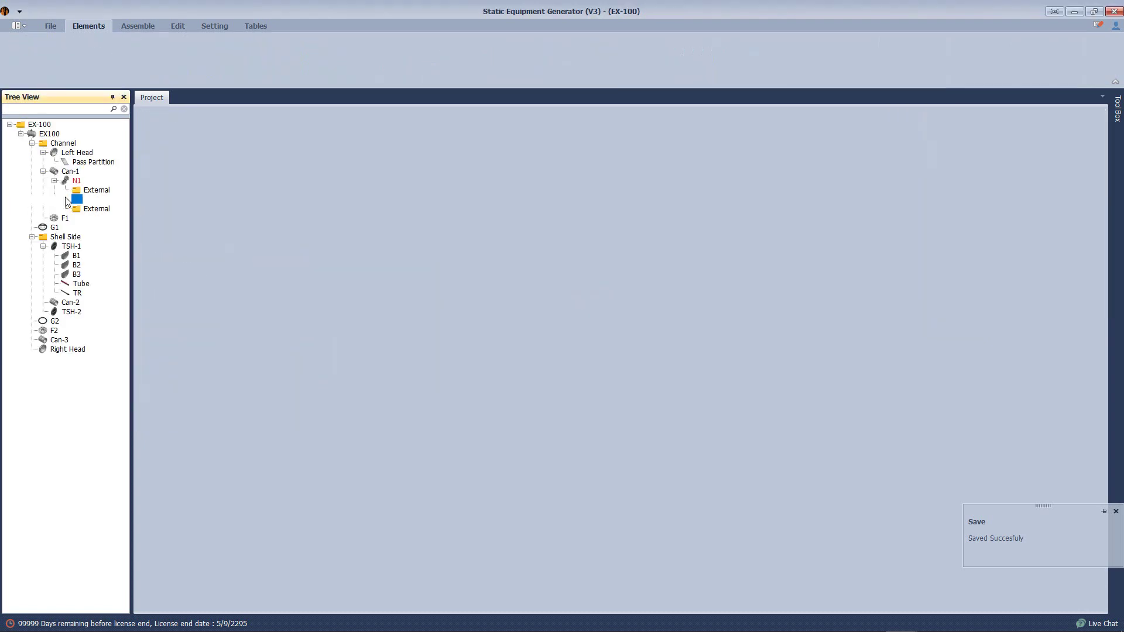
{"action": "left_click", "coordinate": [928, 294]}
{"action": "left_click", "coordinate": [562, 330]}
{"action": "left_click", "coordinate": [65, 218]}
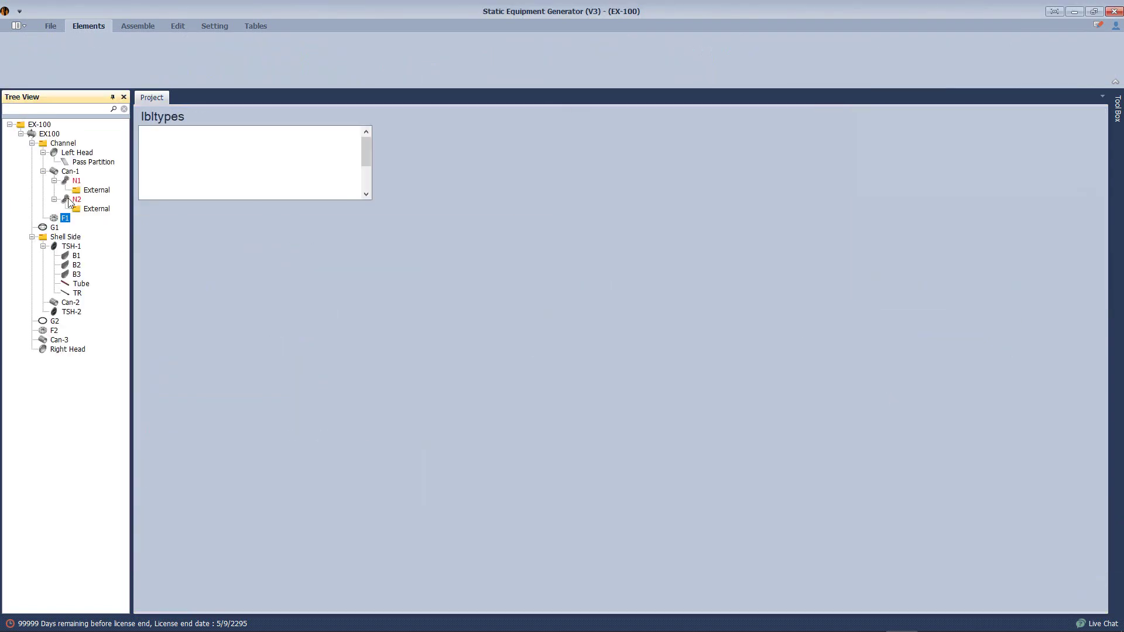
{"action": "left_click", "coordinate": [69, 202]}
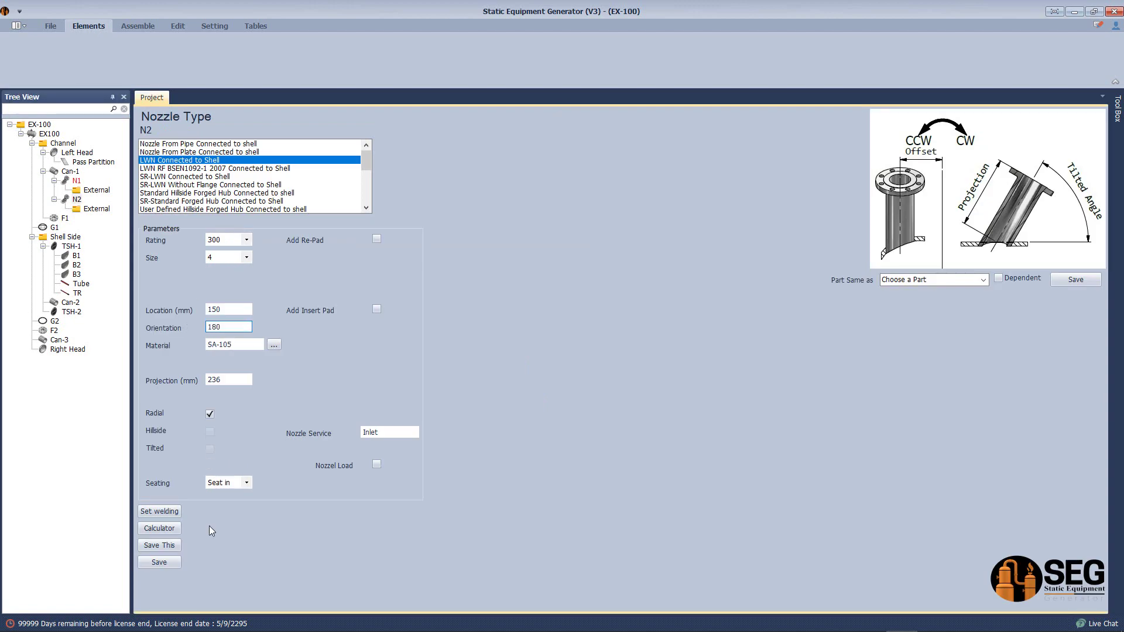
{"action": "left_click", "coordinate": [159, 562]}
- Add nozzle N3 to Can-2 at location 150 and save it
{"action": "left_click", "coordinate": [324, 50]}
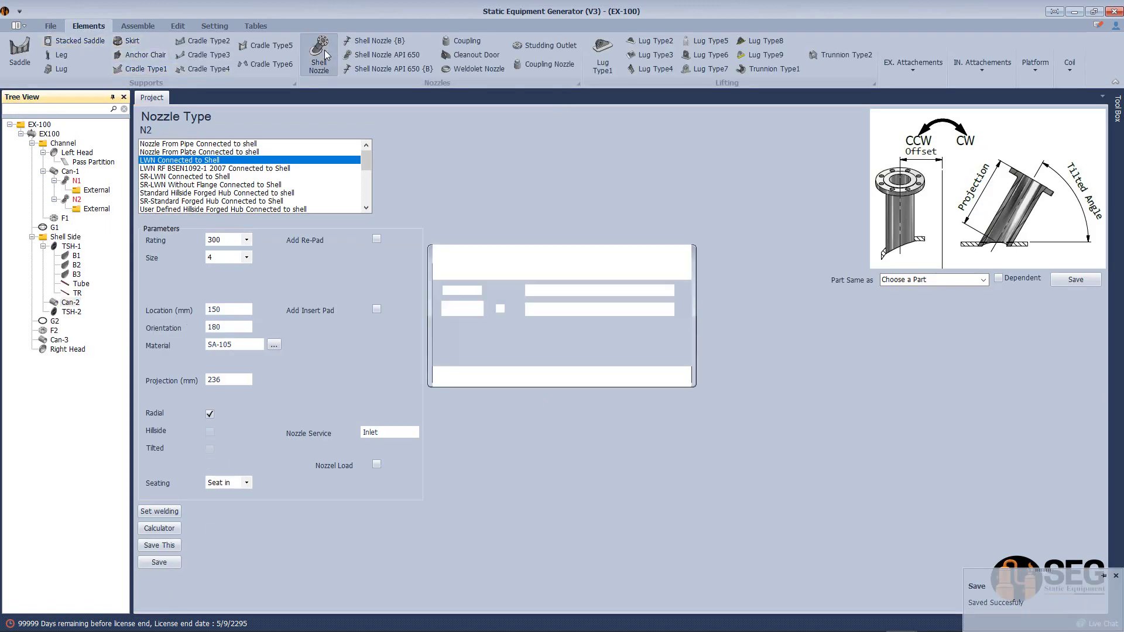
{"action": "left_click", "coordinate": [454, 271]}
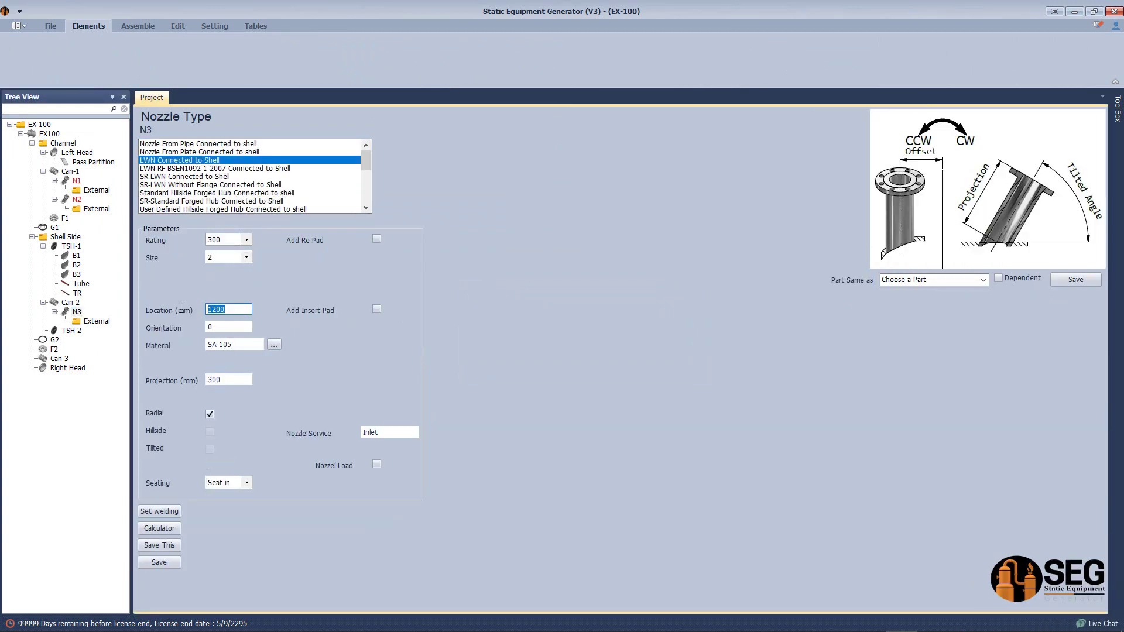
{"action": "type", "text": "150"}
{"action": "left_click", "coordinate": [160, 562]}
{"action": "left_click", "coordinate": [159, 528]}
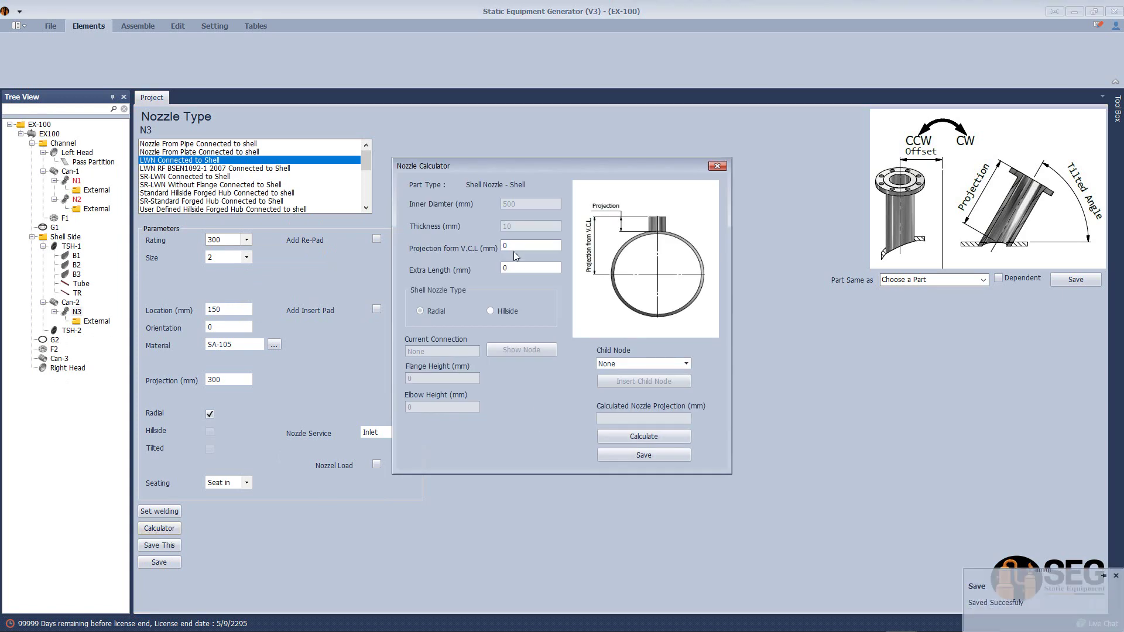
{"action": "type", "text": "500"}
{"action": "left_click", "coordinate": [649, 456]}
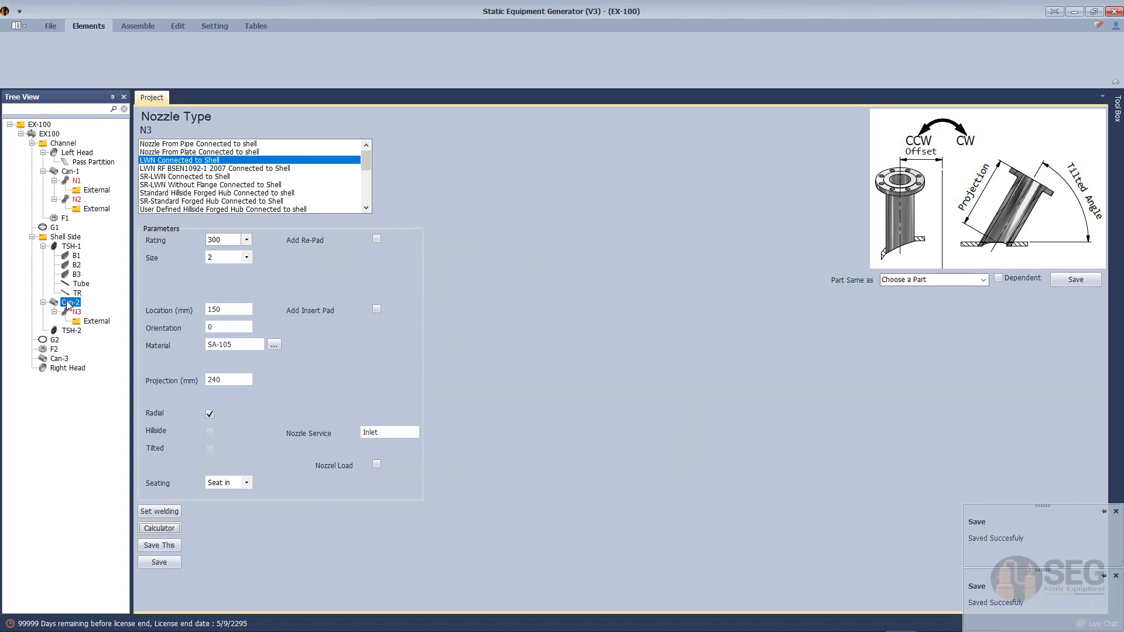
- Add nozzle N4 to Can-2 as a copy of N3
{"action": "left_click", "coordinate": [325, 50]}
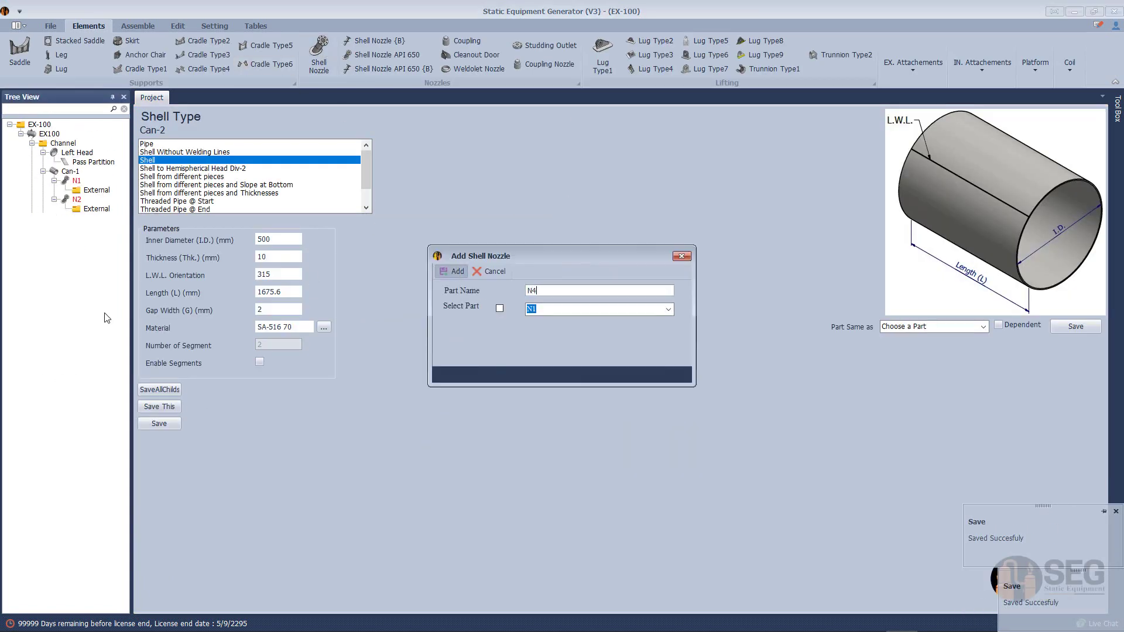
{"action": "key", "text": "Return"}
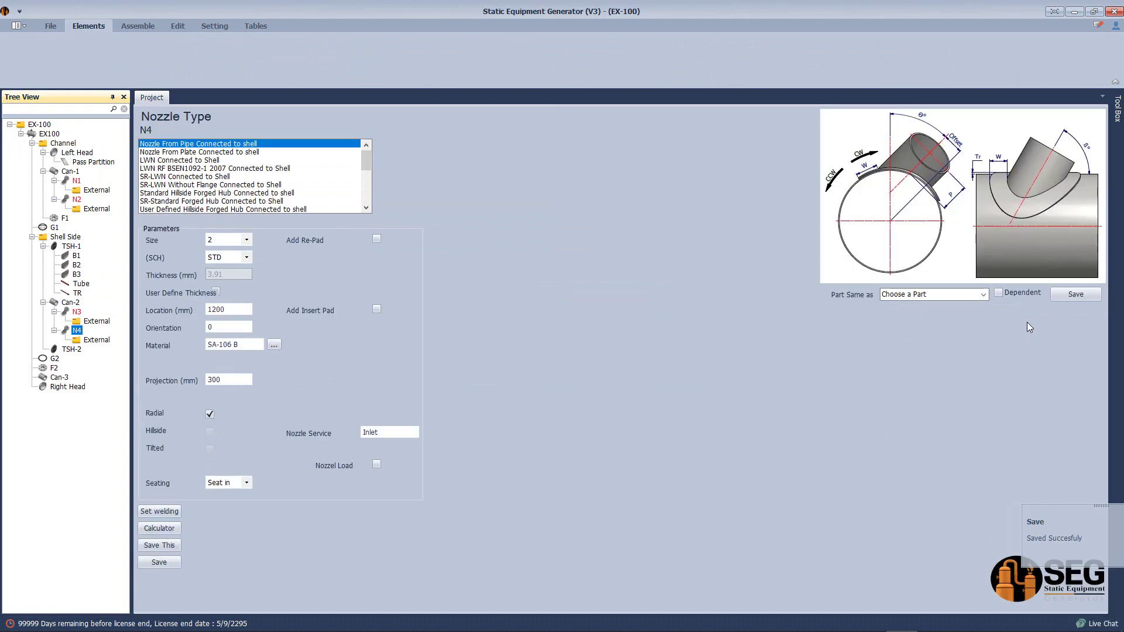
{"action": "left_click", "coordinate": [934, 295]}
{"action": "left_click", "coordinate": [902, 320]}
{"action": "left_click", "coordinate": [1075, 294]}
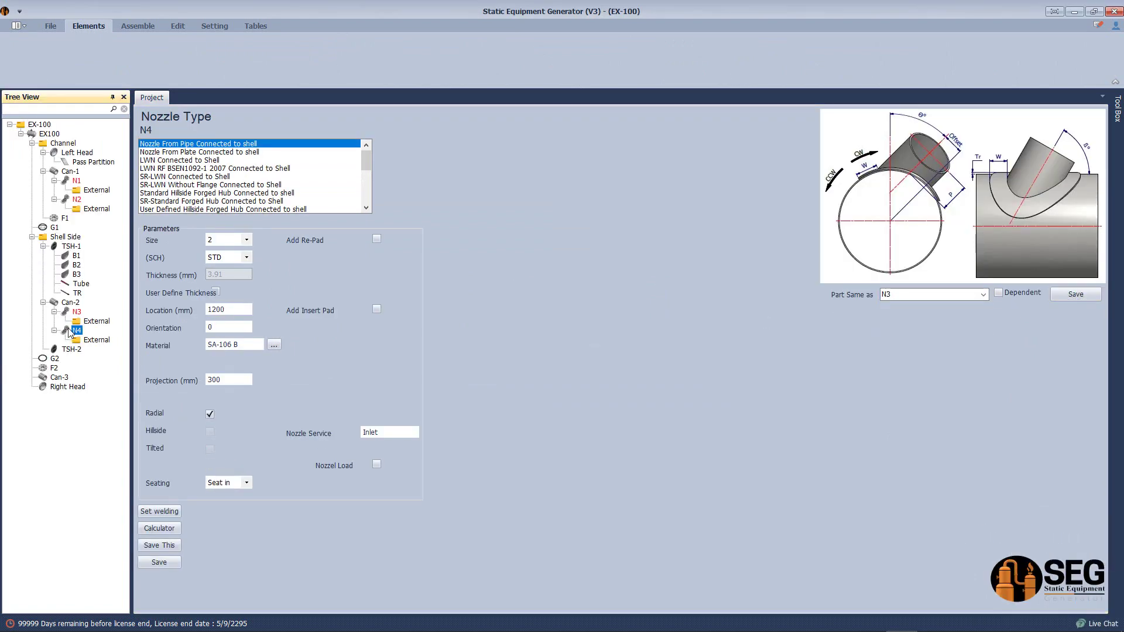
{"action": "left_click", "coordinate": [77, 311]}
- Move N4 to location 1500 with orientation 180 and save it
{"action": "left_click", "coordinate": [70, 332]}
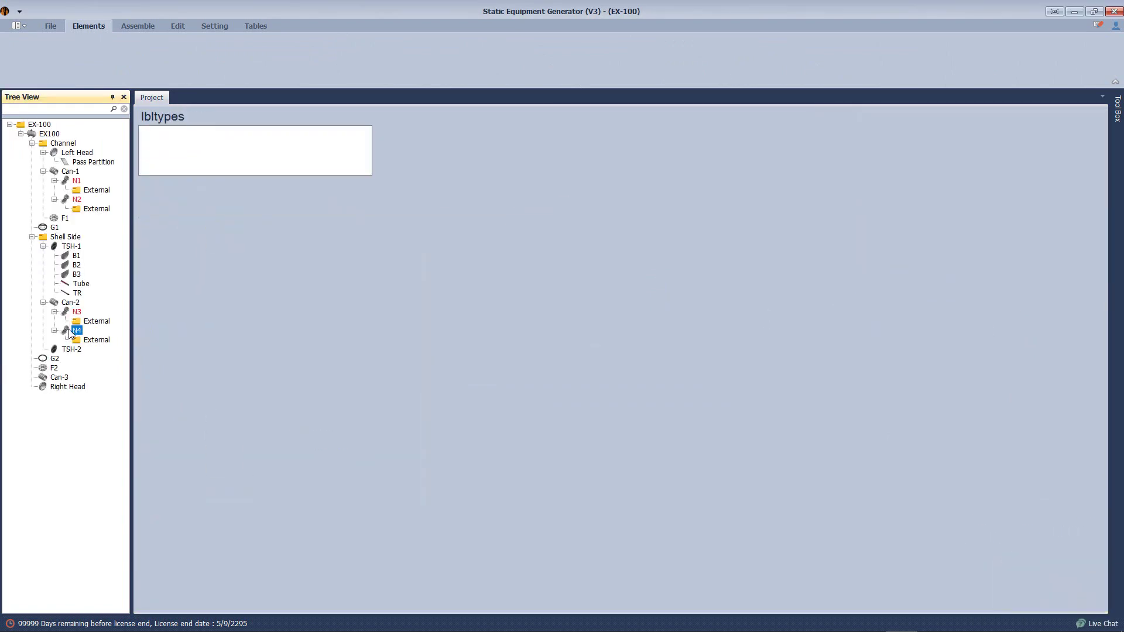
{"action": "left_click", "coordinate": [232, 309]}
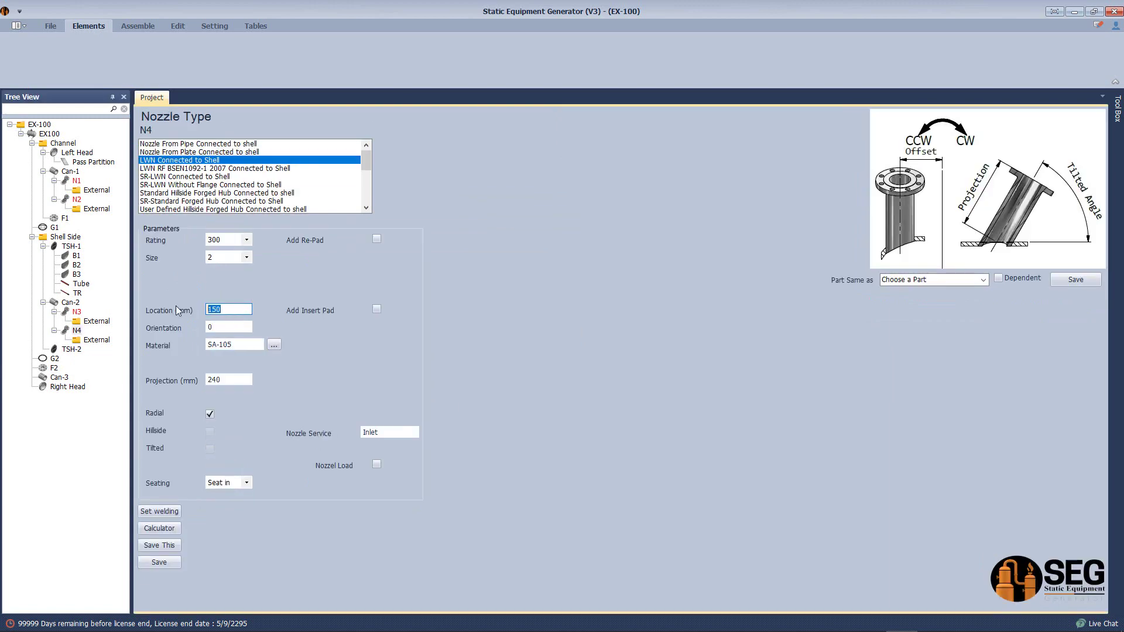
{"action": "type", "text": "0"}
{"action": "key", "text": "Tab"}
{"action": "type", "text": "180"}
{"action": "left_click", "coordinate": [157, 561]}
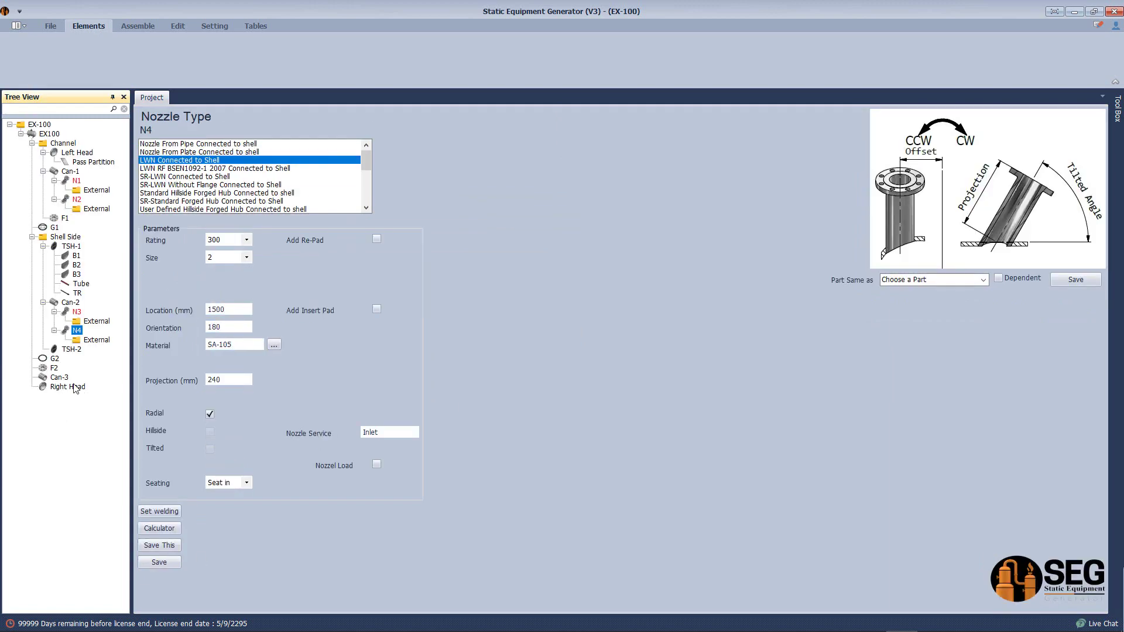
{"action": "left_click", "coordinate": [59, 377]}
{"action": "left_click", "coordinate": [323, 49]}
- Add size 1 nozzle V to Can-3, using the calculator for its projection
{"action": "type", "text": "V"}
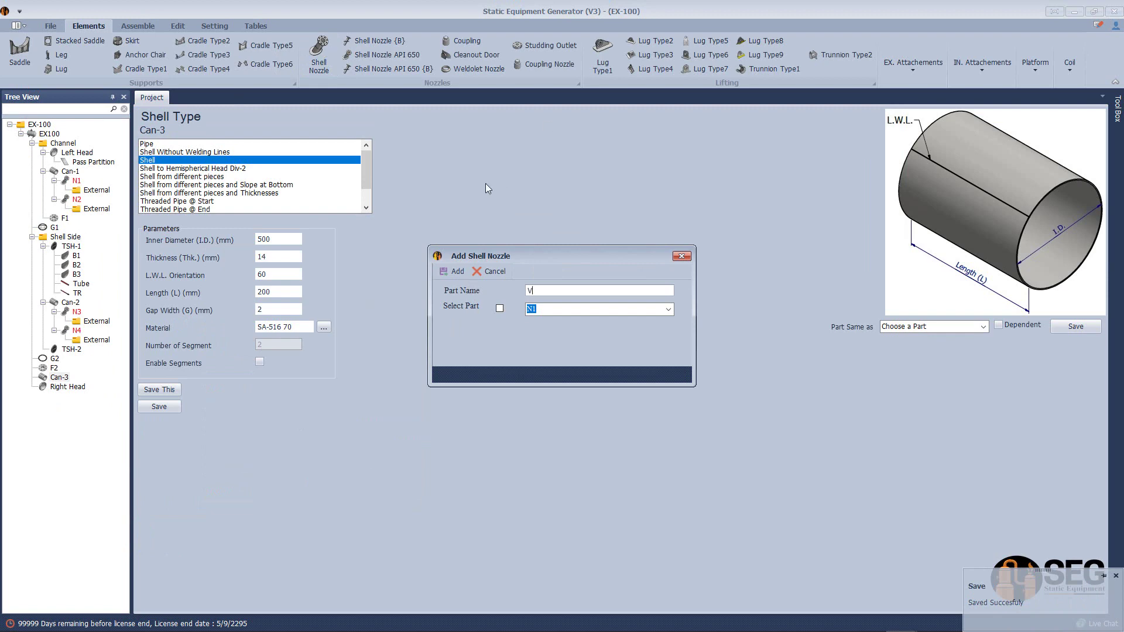
{"action": "key", "text": "Return"}
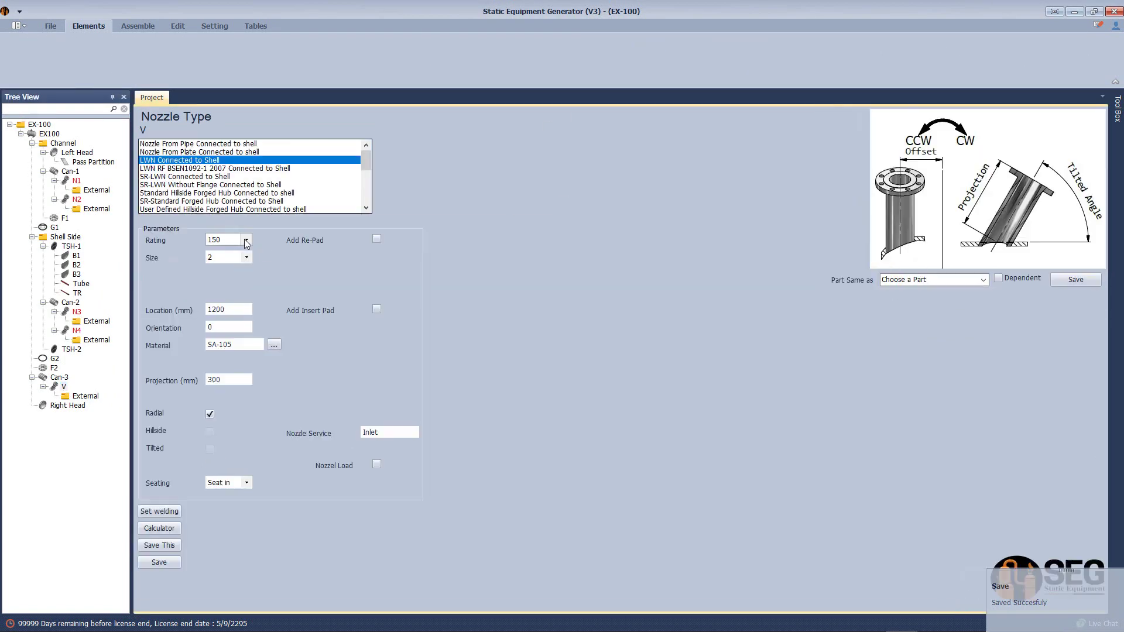
{"action": "left_click", "coordinate": [243, 258]}
{"action": "left_click", "coordinate": [206, 337]}
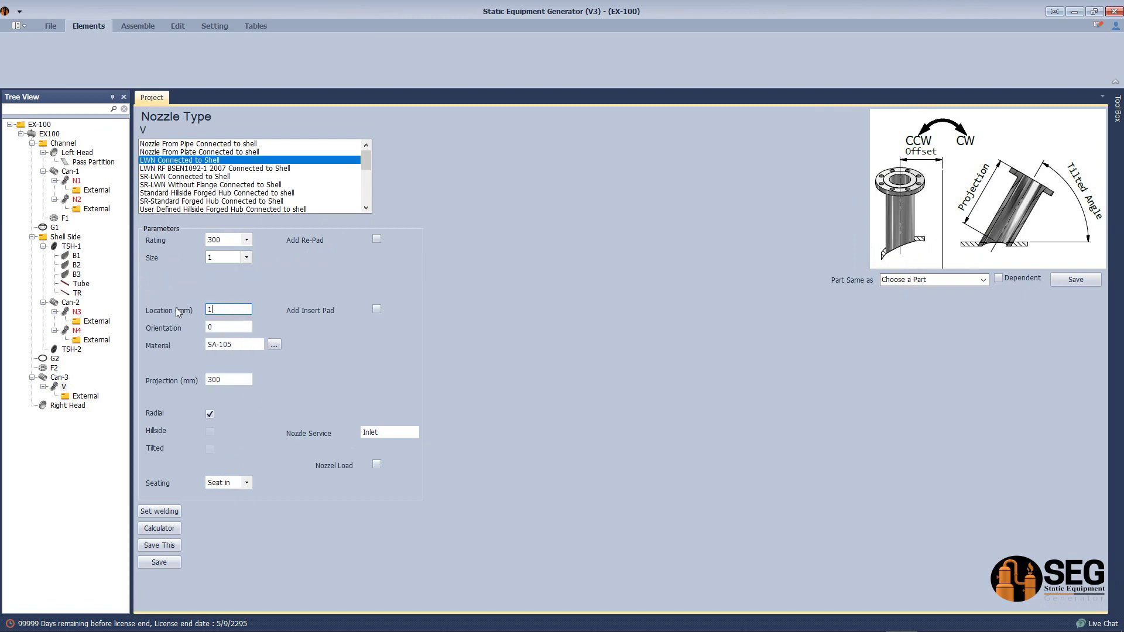
{"action": "type", "text": "00"}
{"action": "left_click", "coordinate": [172, 529]}
{"action": "type", "text": "400"}
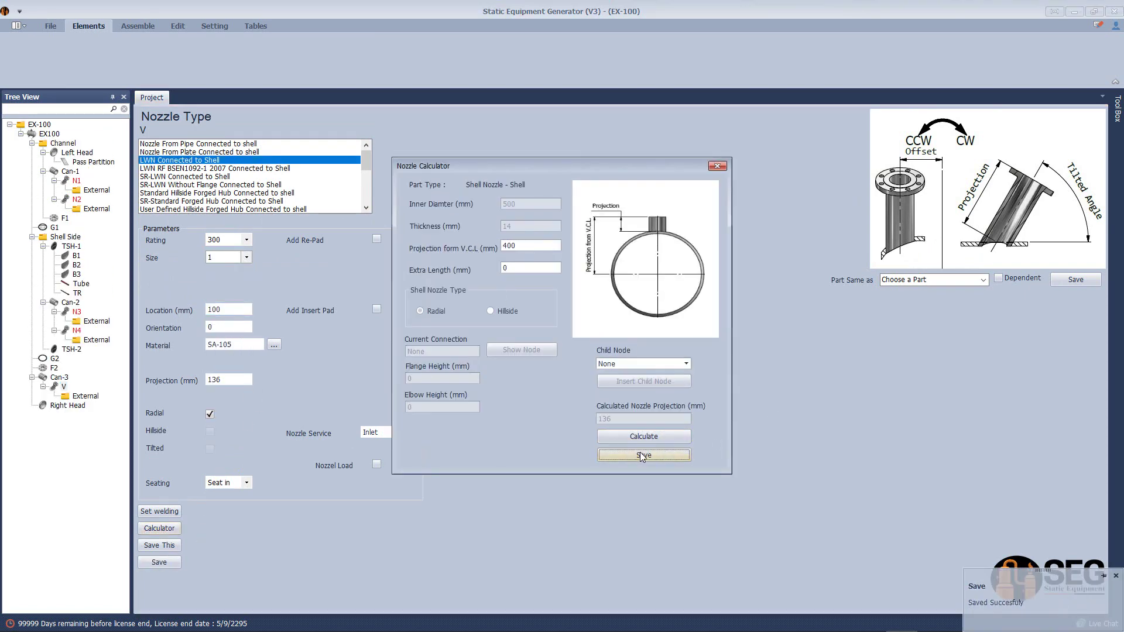
{"action": "left_click", "coordinate": [644, 455]}
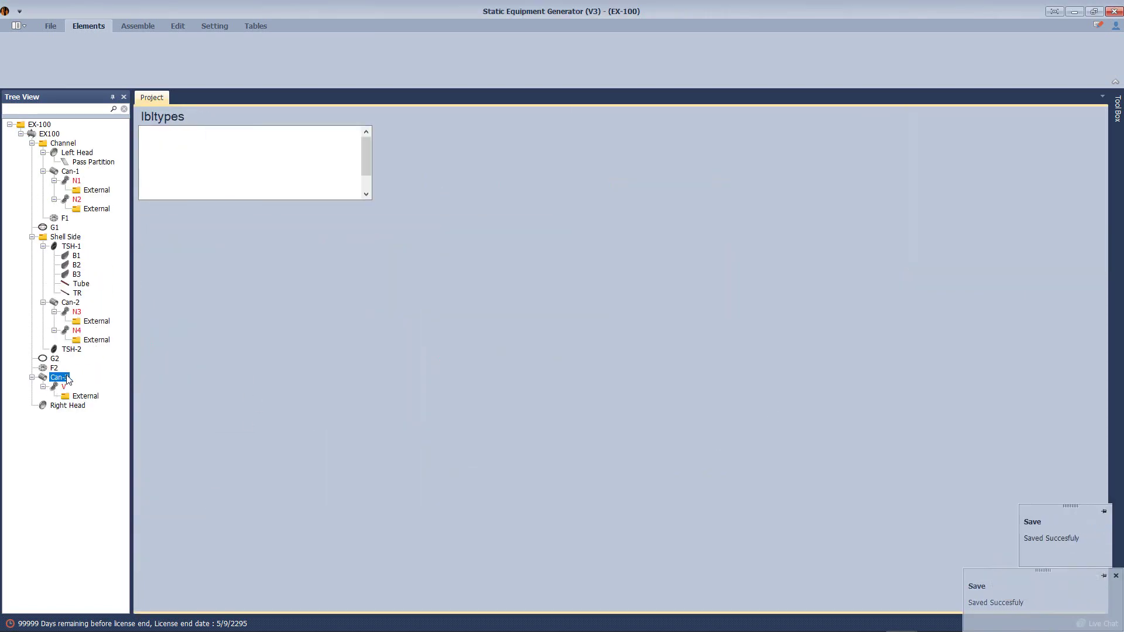
- Add nozzle D as a copy of V, oriented at 180, and save it
{"action": "left_click", "coordinate": [319, 59]}
{"action": "left_click", "coordinate": [457, 270]}
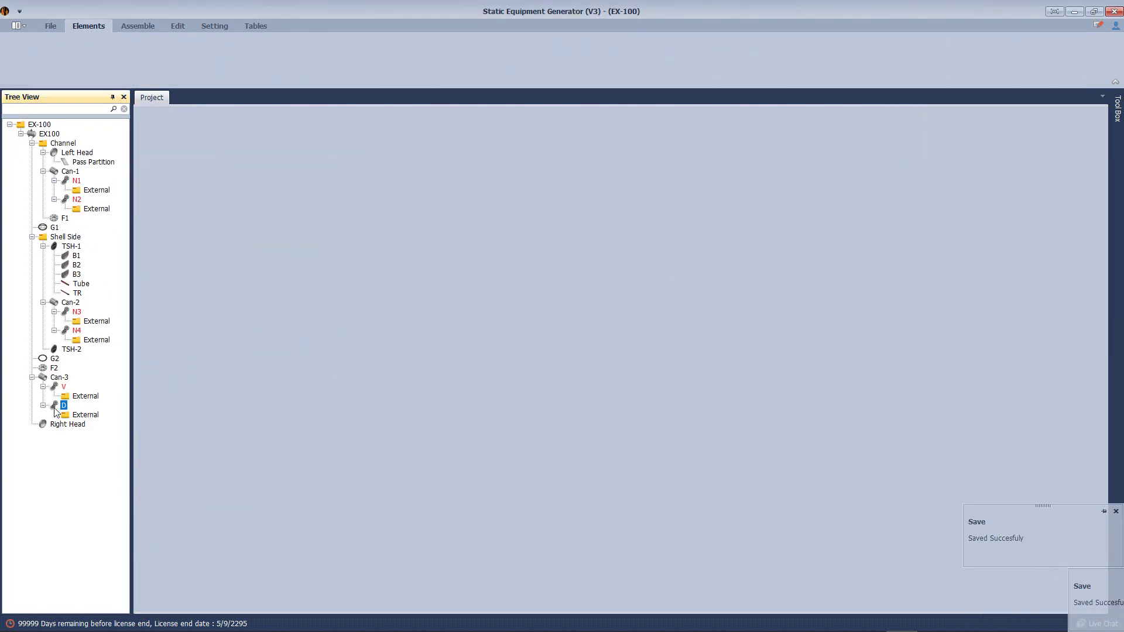
{"action": "left_click", "coordinate": [984, 295]}
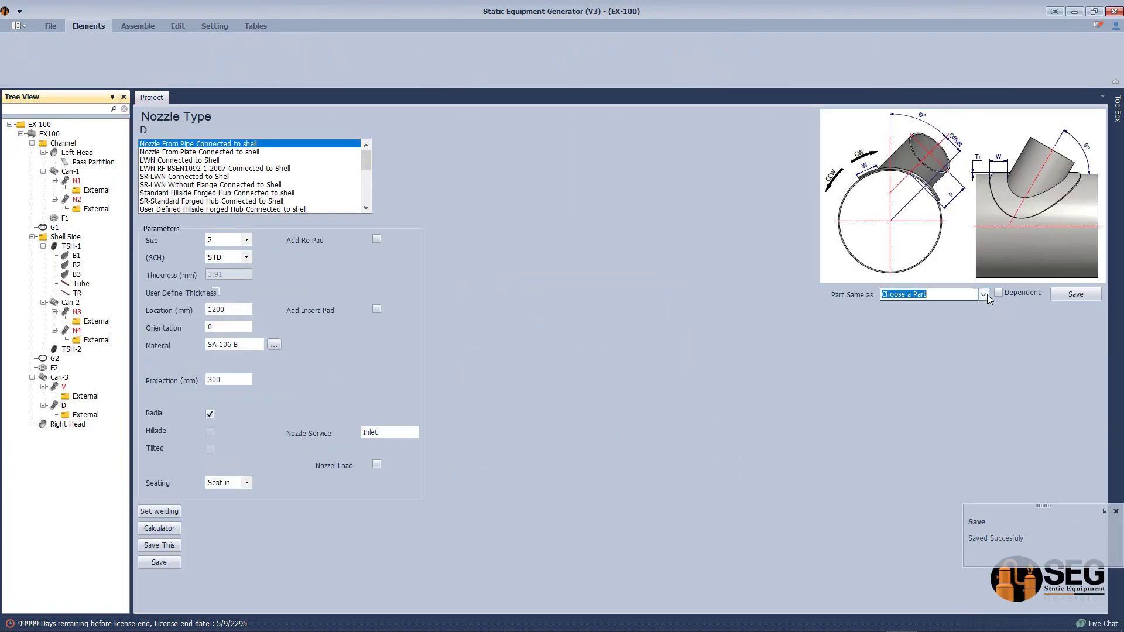
{"action": "left_click", "coordinate": [966, 319]}
{"action": "left_click", "coordinate": [561, 331]}
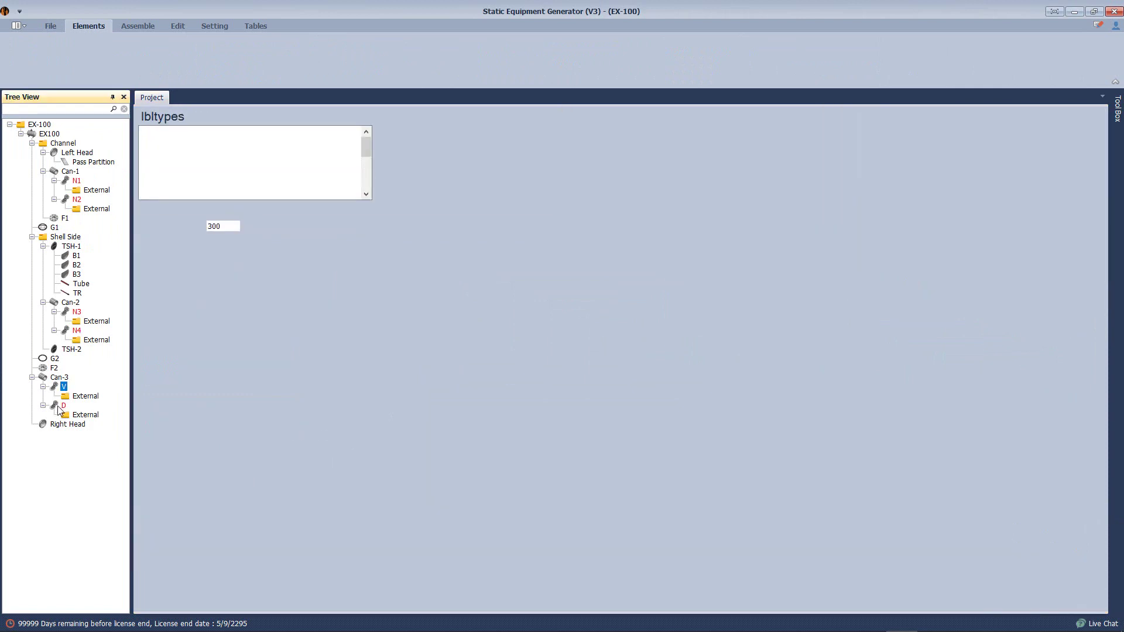
{"action": "left_click", "coordinate": [61, 405]}
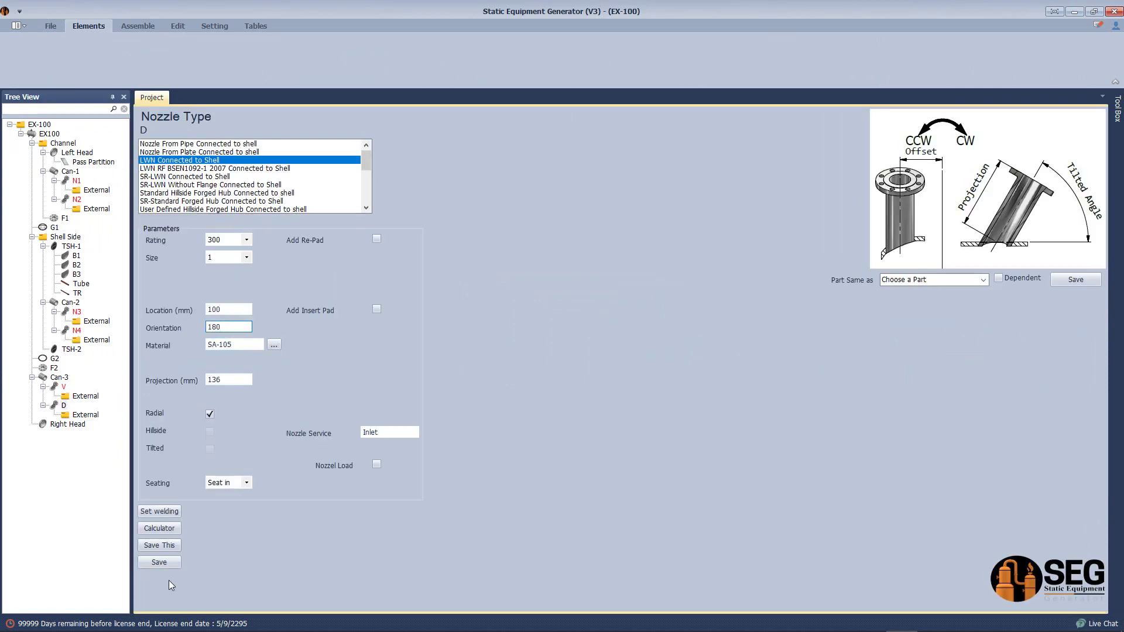
{"action": "left_click", "coordinate": [159, 562]}
{"action": "left_click", "coordinate": [70, 302]}
- Add Saddle-1 to Can-2 at 400 mm and save it
{"action": "left_click", "coordinate": [140, 69]}
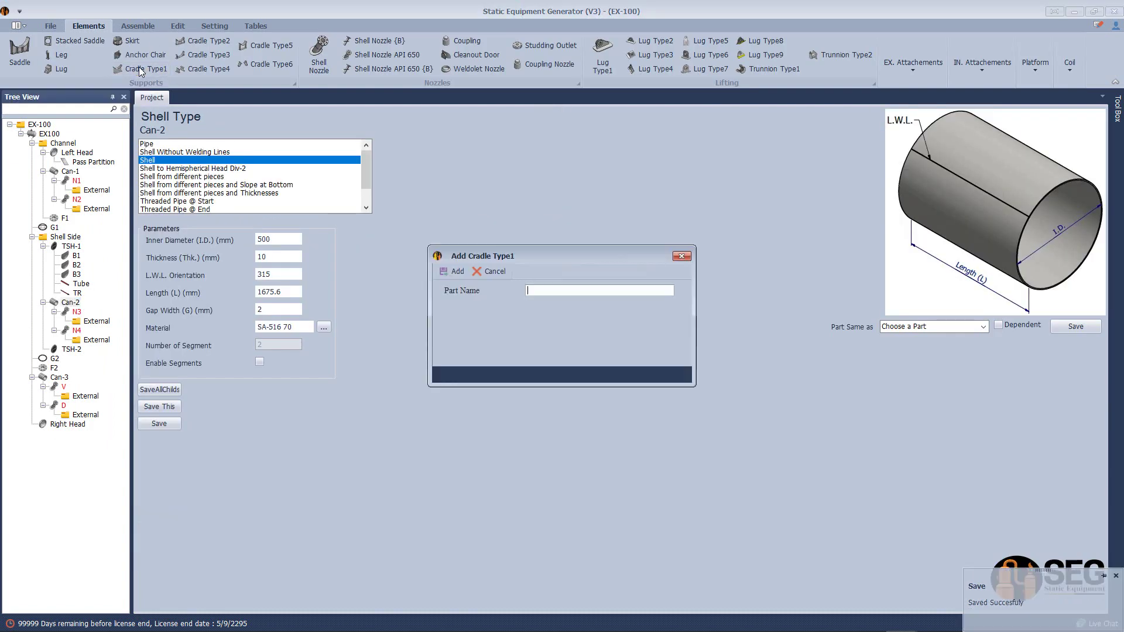
{"action": "type", "text": "Saddle-1"}
{"action": "key", "text": "Return"}
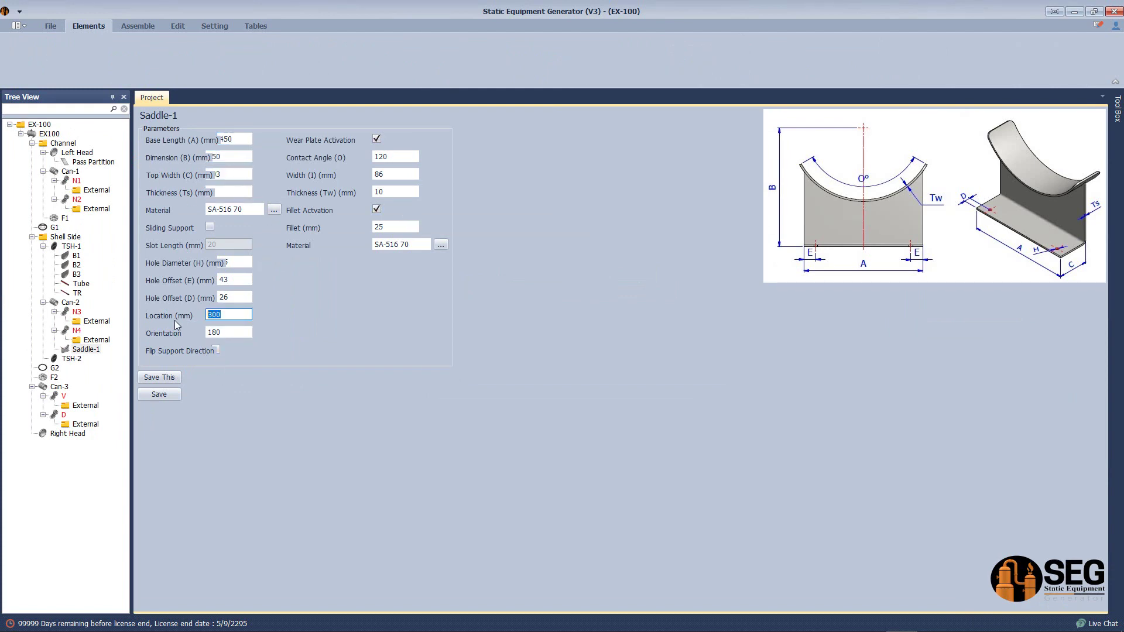
{"action": "left_click", "coordinate": [177, 396]}
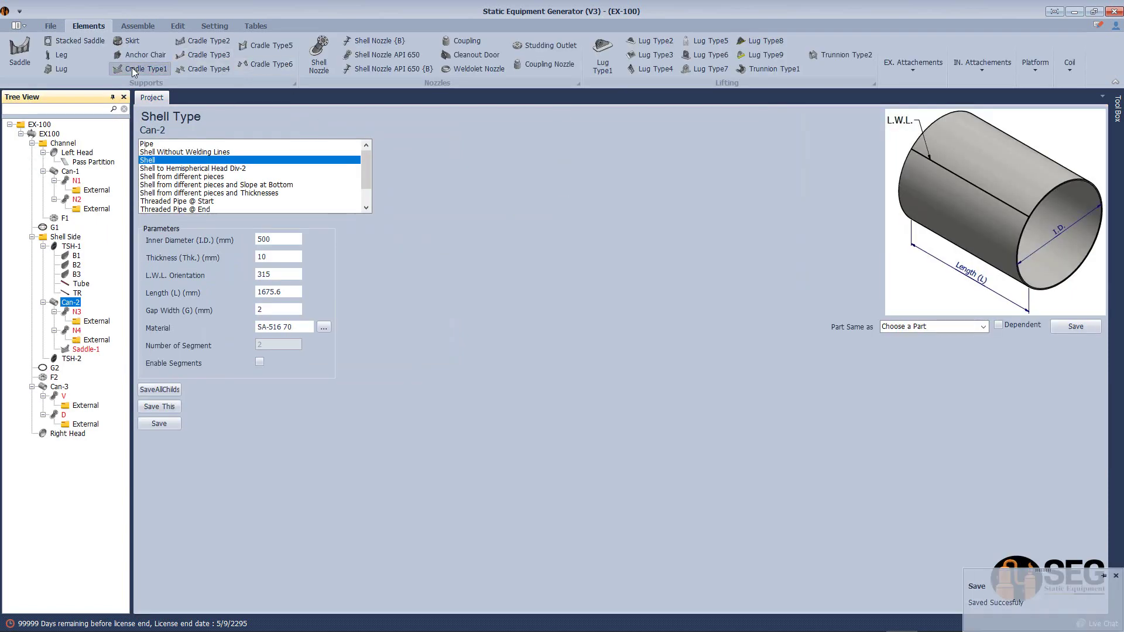
- Add flipped sliding Saddle-2 at 1400 mm and save it
{"action": "left_click", "coordinate": [132, 68]}
{"action": "type", "text": "Saddle-2"}
{"action": "key", "text": "Return"}
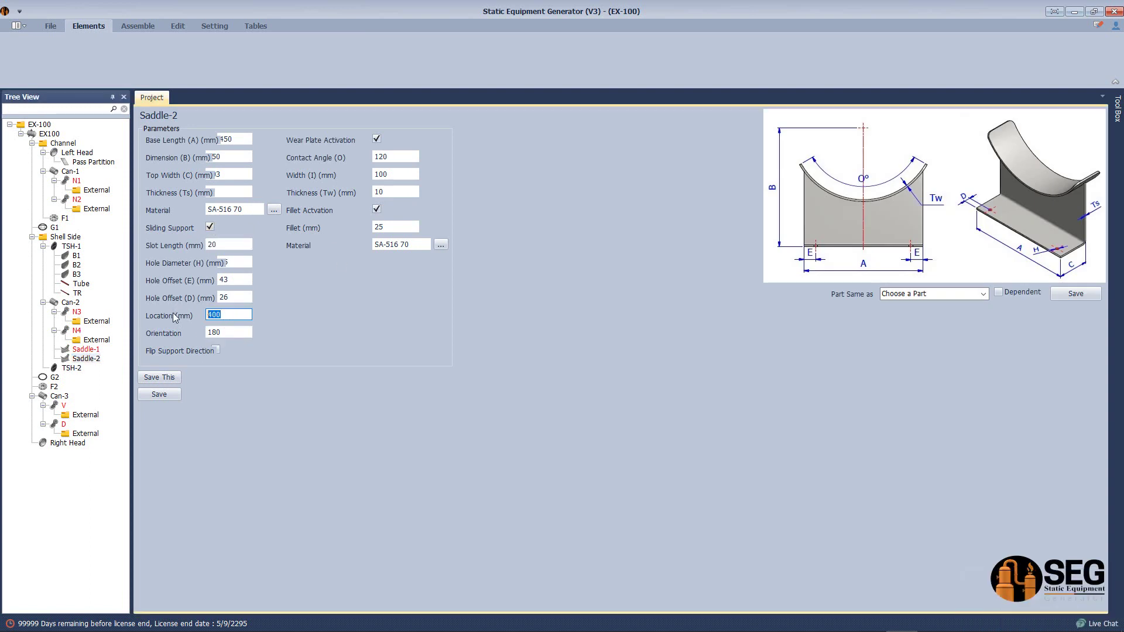
{"action": "type", "text": "1400"}
{"action": "left_click", "coordinate": [168, 396]}
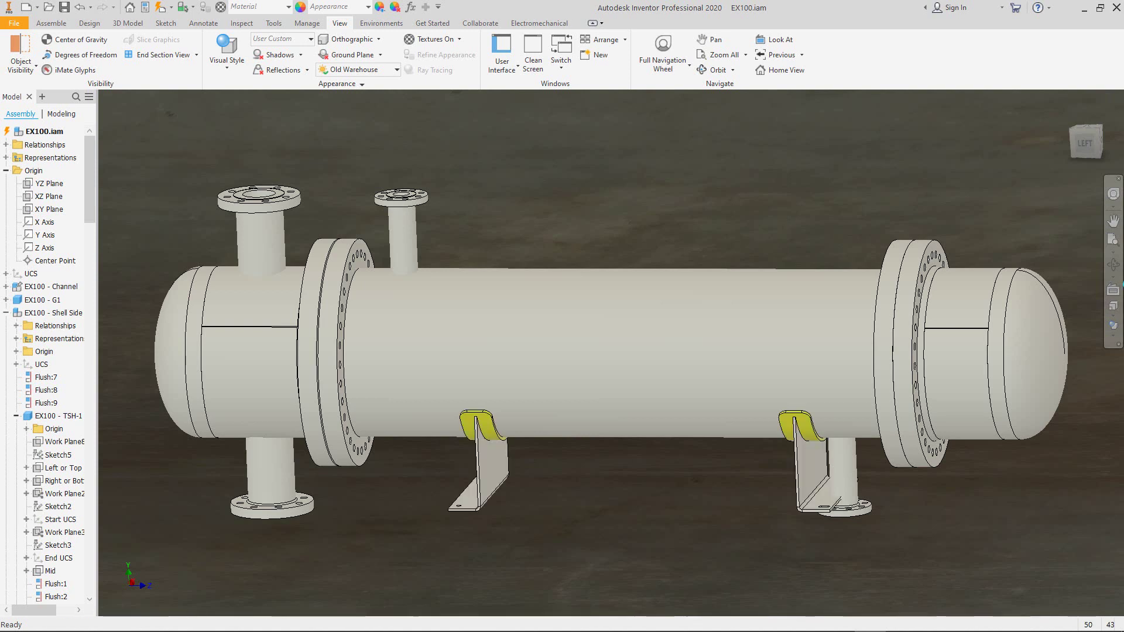
- Orbit the EX100 assembly to inspect its nozzles and two saddles from another side
{"action": "key", "text": "F4"}
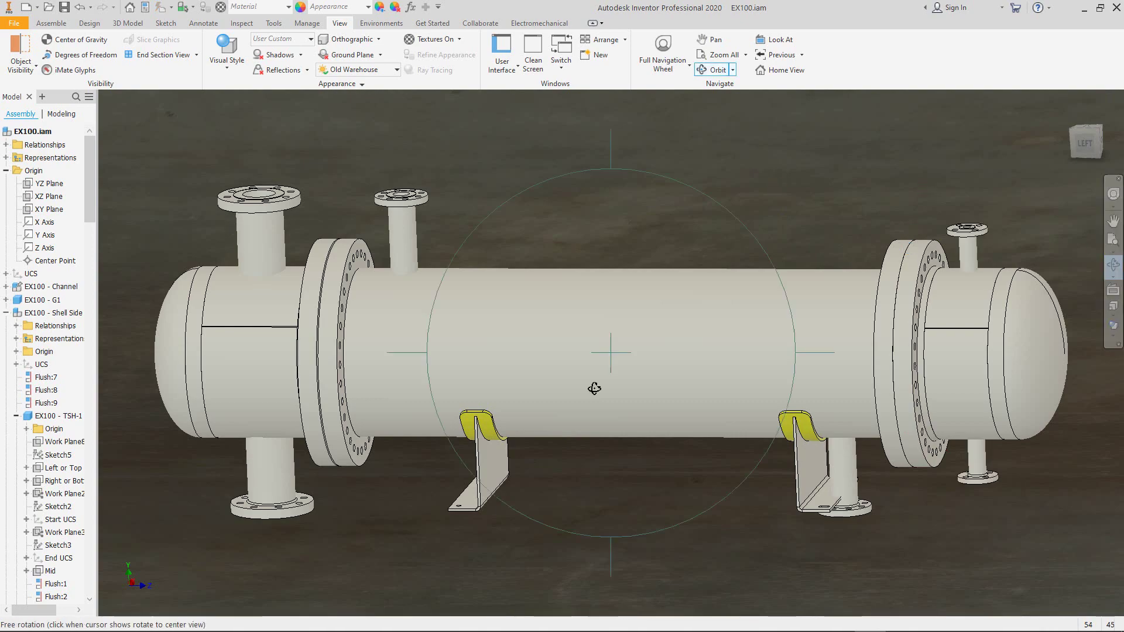
{"action": "mouse_move", "coordinate": [595, 389]}
{"action": "left_mouse_down"}
{"action": "mouse_move", "coordinate": [655, 381]}
{"action": "mouse_move", "coordinate": [660, 365]}
{"action": "left_mouse_up"}
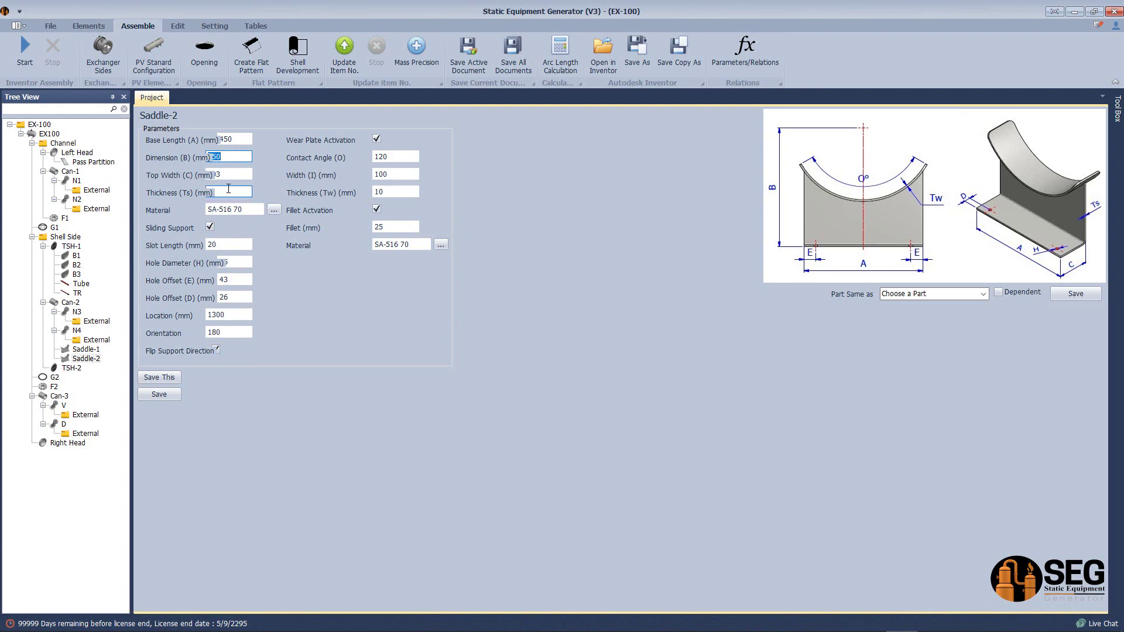
- Save Saddle-2 at 1300 mm, move Saddle-1 to 300 mm, and regenerate the Inventor assembly
{"action": "left_click", "coordinate": [174, 377]}
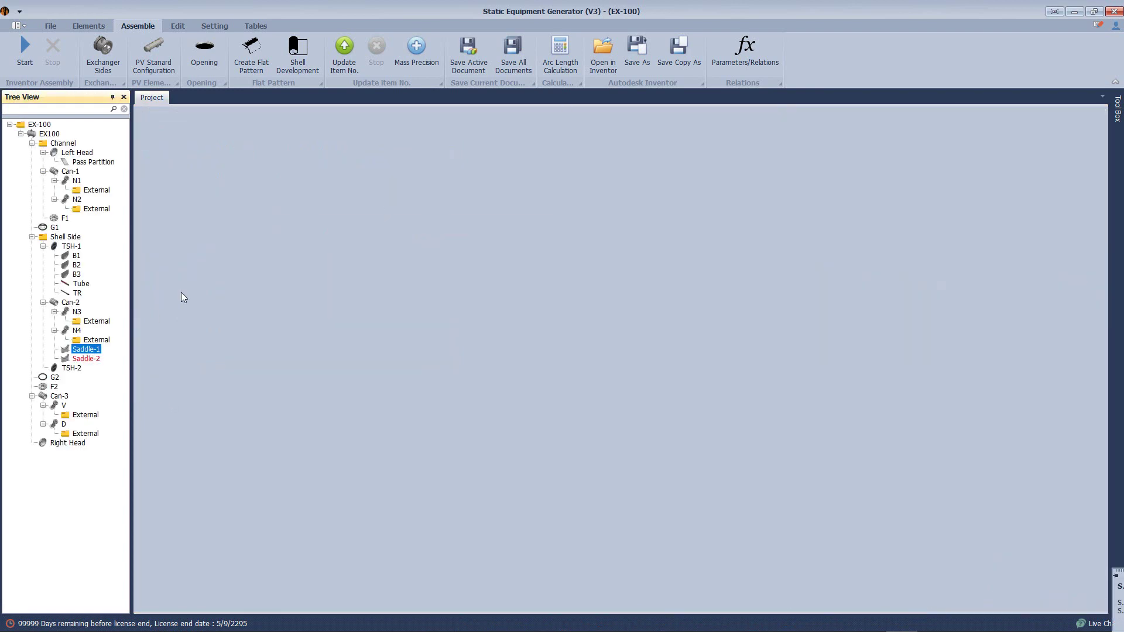
{"action": "left_click", "coordinate": [169, 402]}
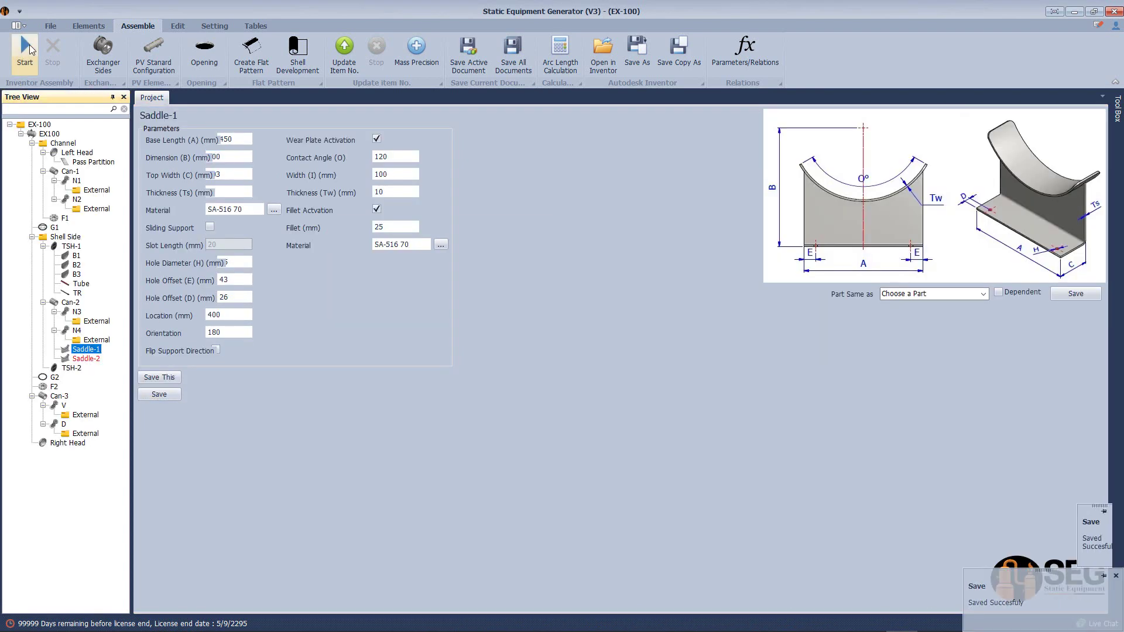
{"action": "left_click", "coordinate": [203, 315]}
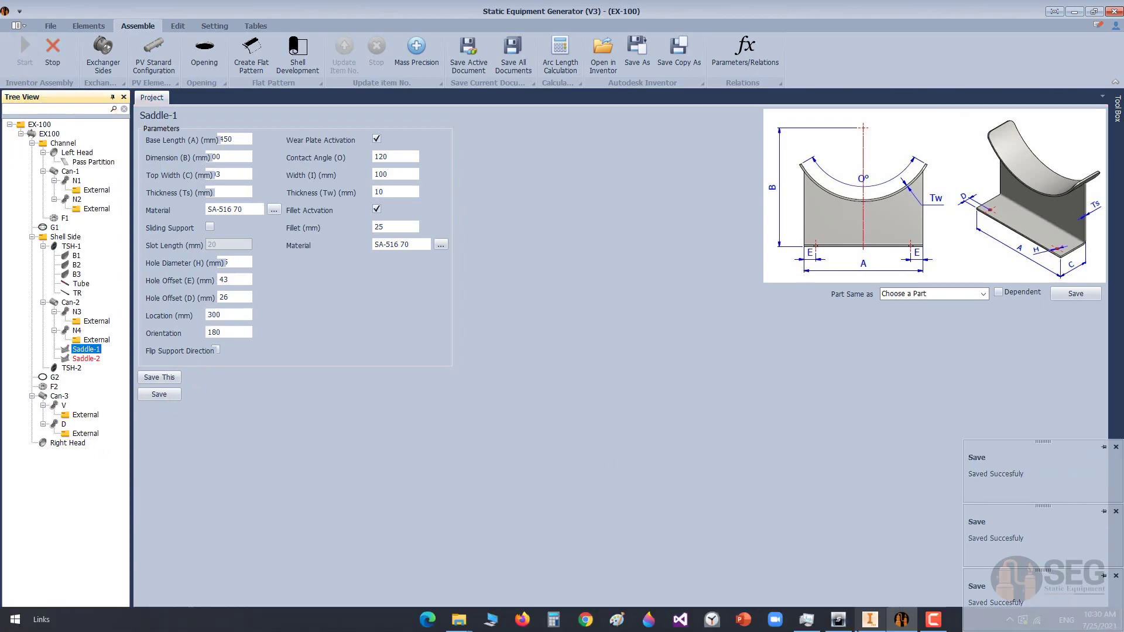